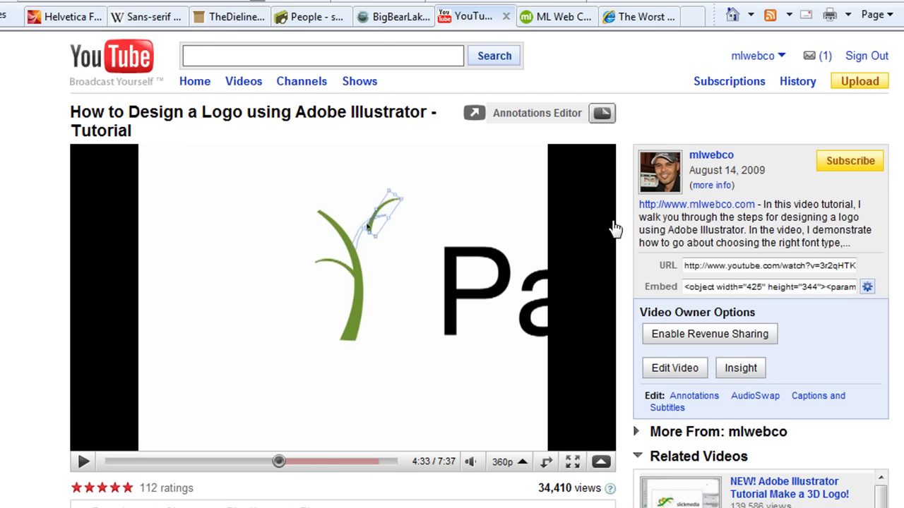
# Step: Open the worst logo designs article and examine its examples of bad logos, such as Tree Doctor and The Club Doctor
pyautogui.click(619, 19)
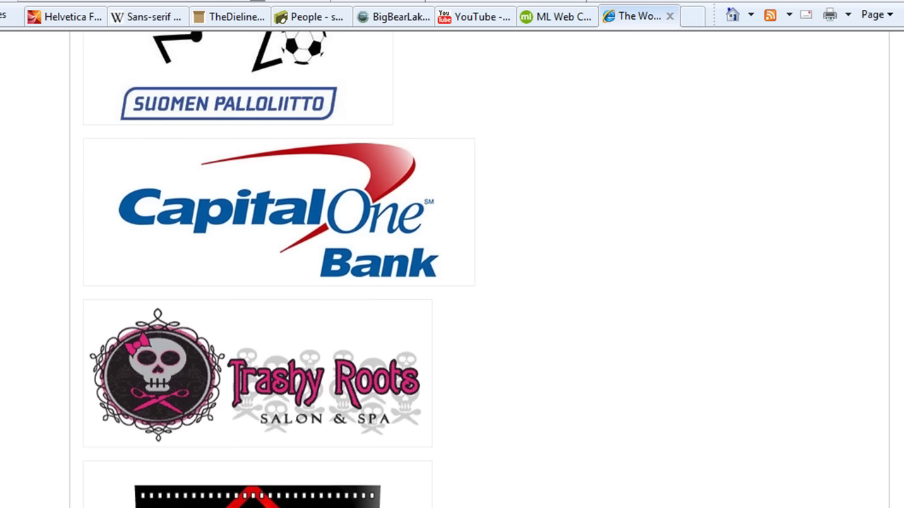
pyautogui.scroll(20, 279, 268)
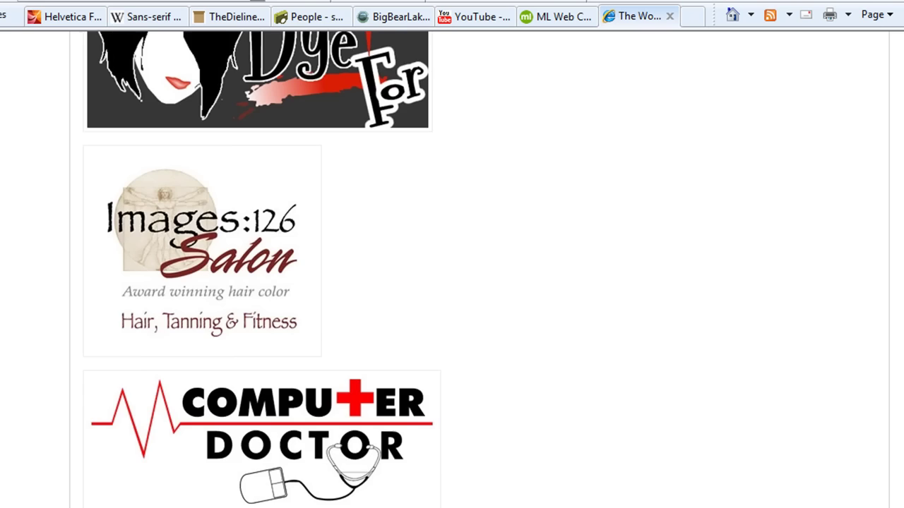
pyautogui.scroll(20, 279, 269)
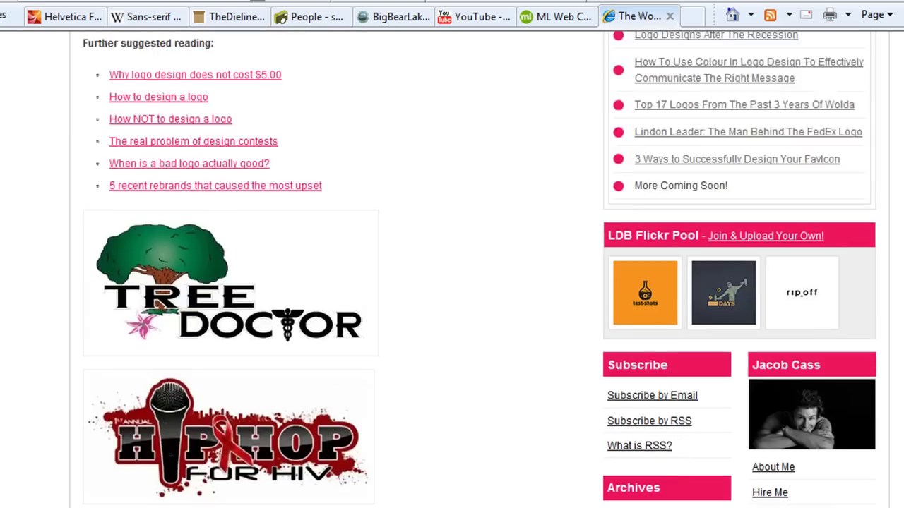
pyautogui.scroll(-15, 339, 283)
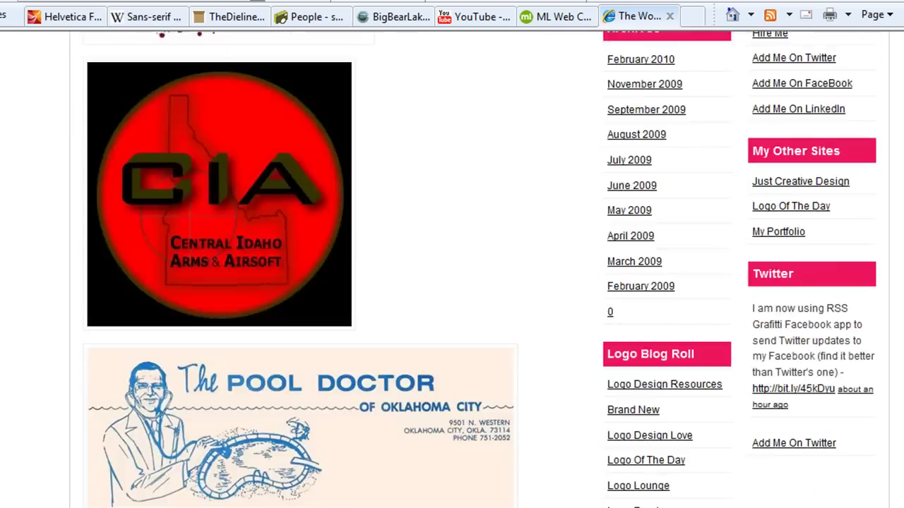
pyautogui.scroll(-9, 297, 269)
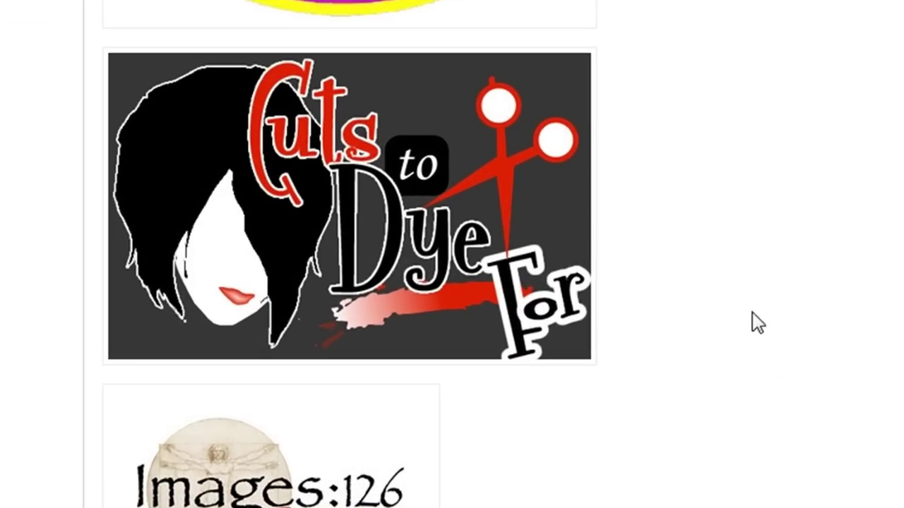
pyautogui.scroll(-2, 758, 312)
pyautogui.scroll(-10, 758, 322)
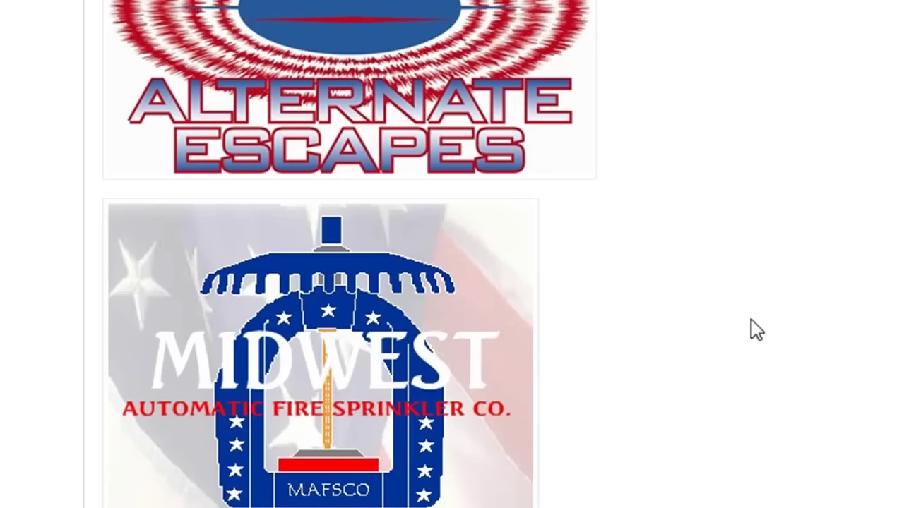
pyautogui.scroll(6, 750, 324)
pyautogui.scroll(-9, 749, 323)
pyautogui.scroll(-2, 749, 326)
pyautogui.scroll(-4, 748, 326)
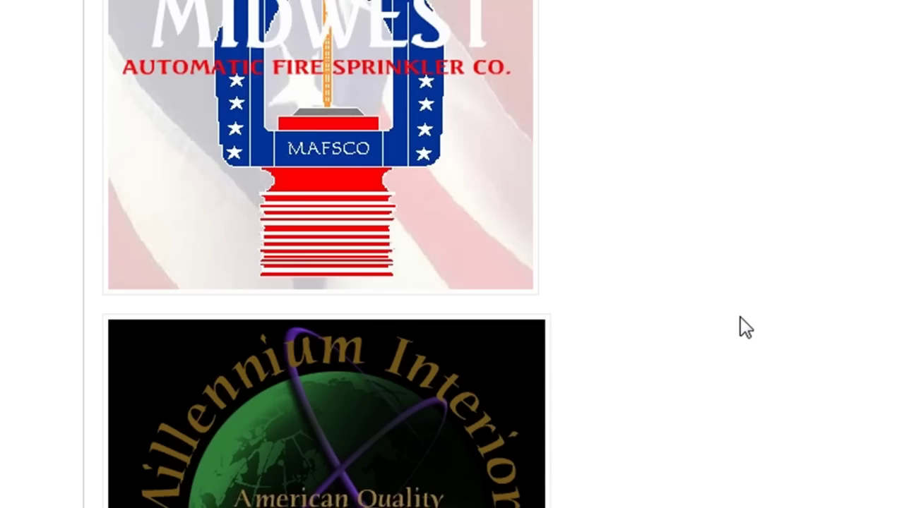
pyautogui.scroll(-20, 740, 317)
pyautogui.scroll(-3, 744, 330)
pyautogui.scroll(-2, 743, 325)
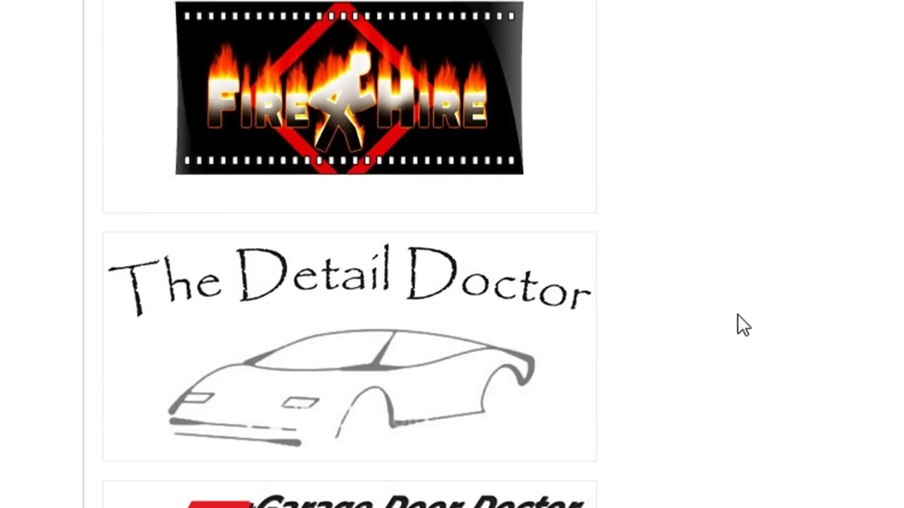
pyautogui.scroll(-13, 741, 325)
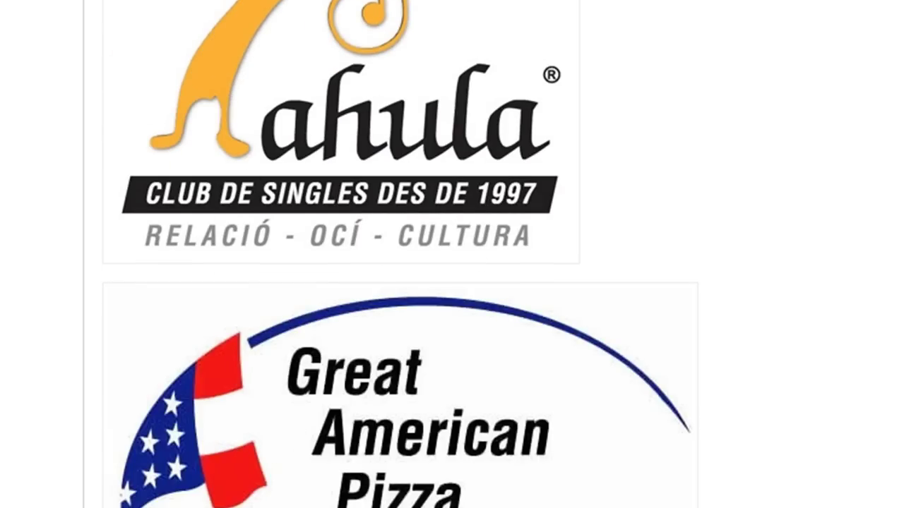
pyautogui.scroll(-7, 258, 495)
pyautogui.scroll(-5, 567, 361)
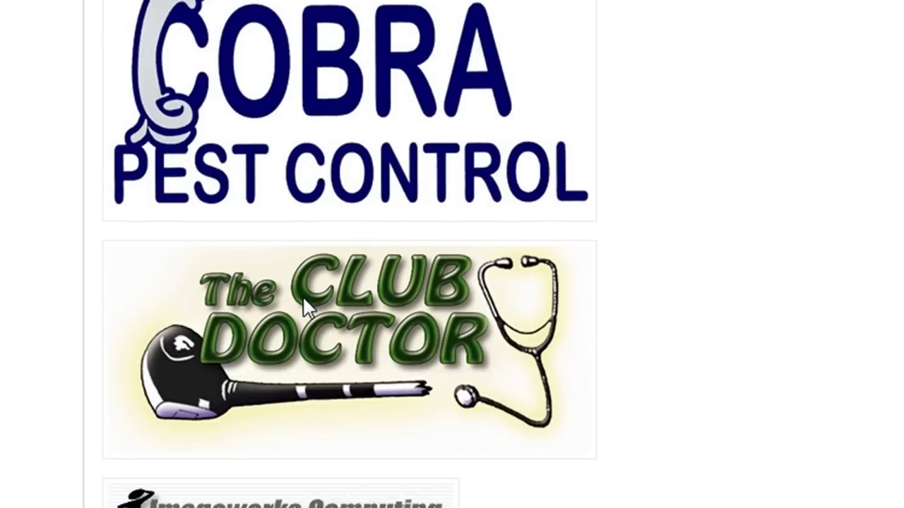
pyautogui.scroll(-6, 649, 416)
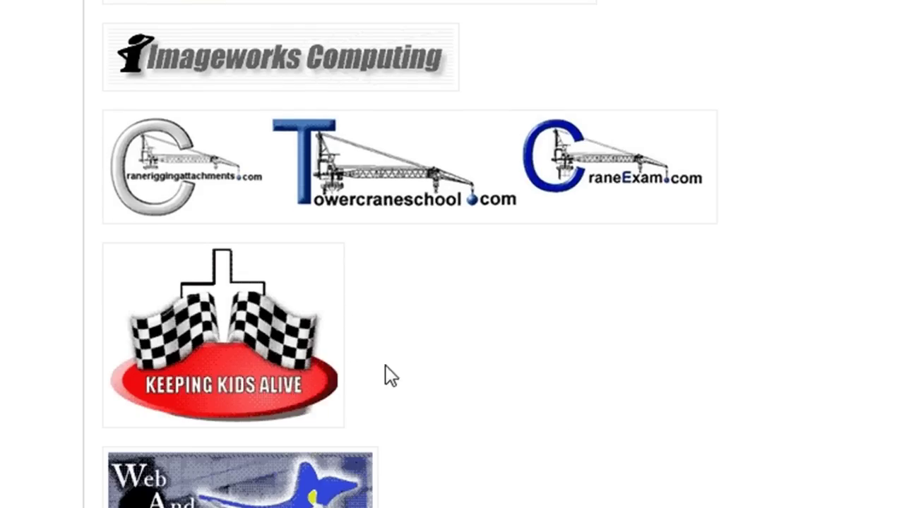
pyautogui.scroll(-5, 353, 359)
pyautogui.scroll(5, 636, 407)
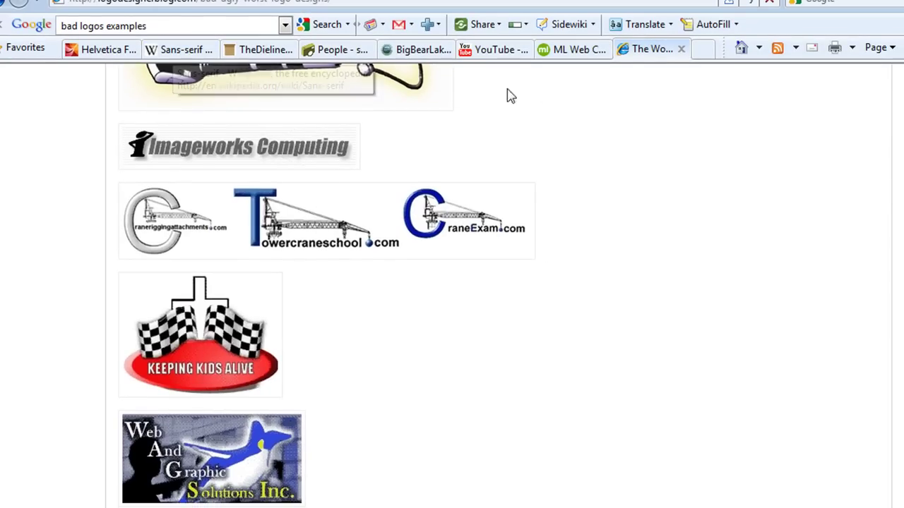
# Step: Look at the Wikipedia article on sans-serif typefaces and the package designs on The Dieline website
pyautogui.click(203, 57)
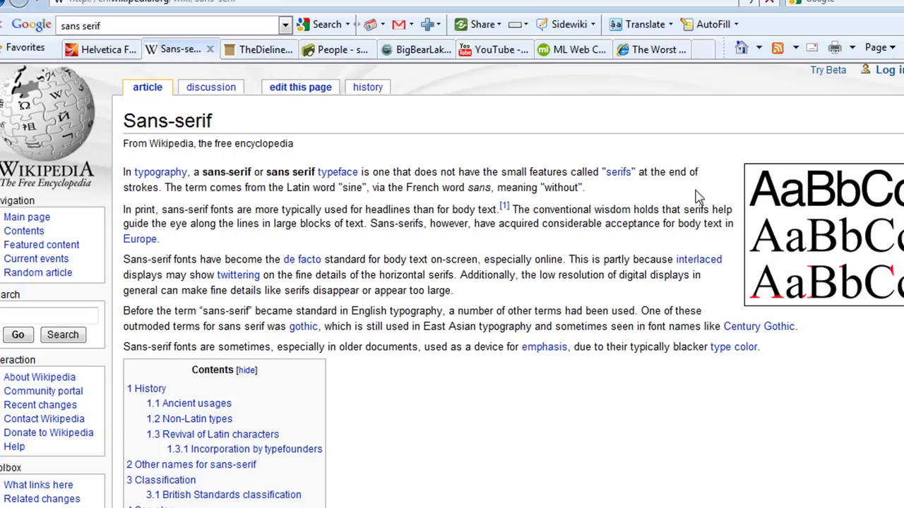
pyautogui.click(272, 51)
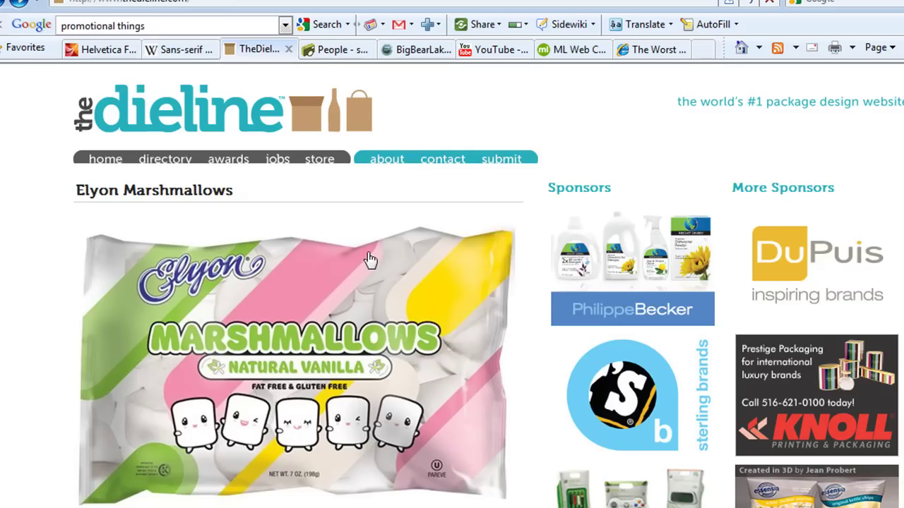
pyautogui.scroll(-2, 529, 274)
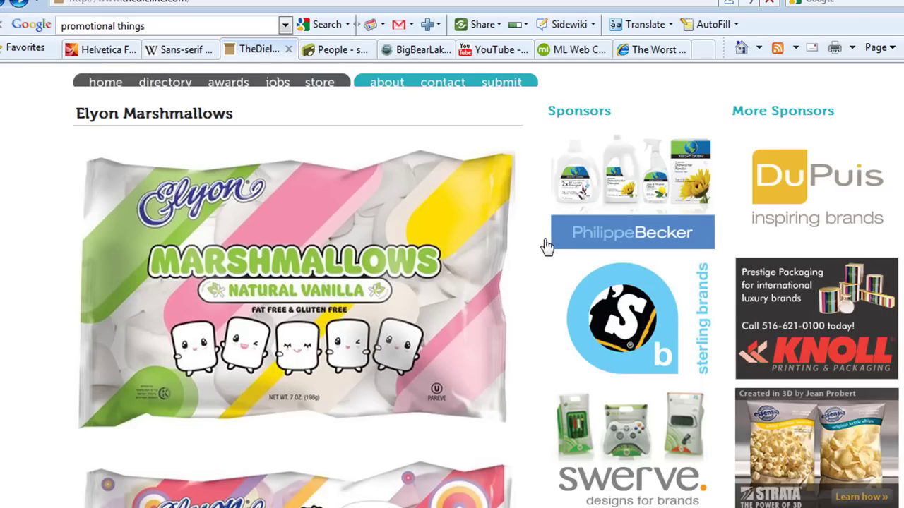
pyautogui.scroll(2, 558, 240)
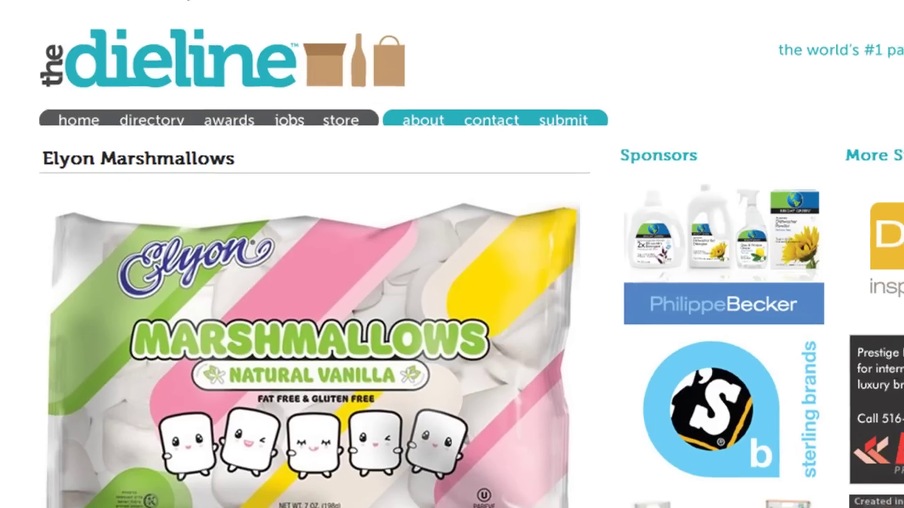
pyautogui.click(181, 16)
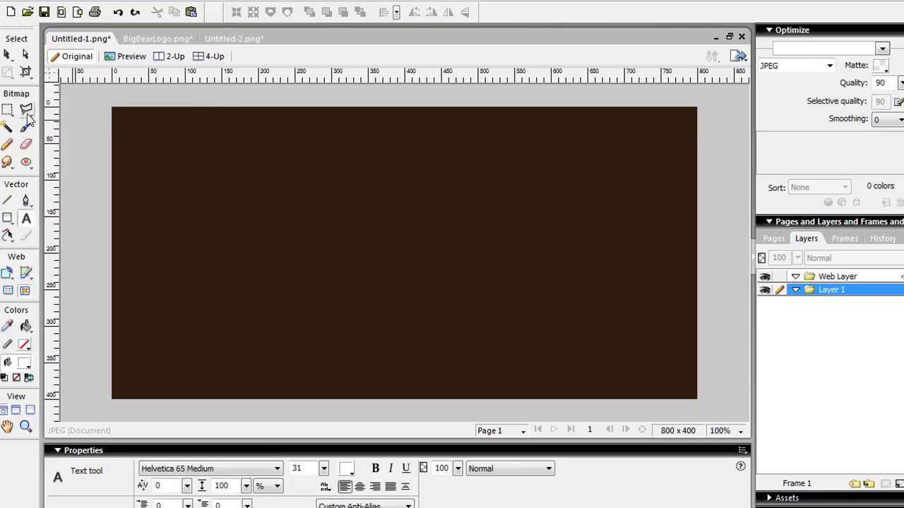
# Step: In Fireworks, add the text "MICKEY" to the blank dark brown canvas of Untitled-1.png
pyautogui.click(7, 54)
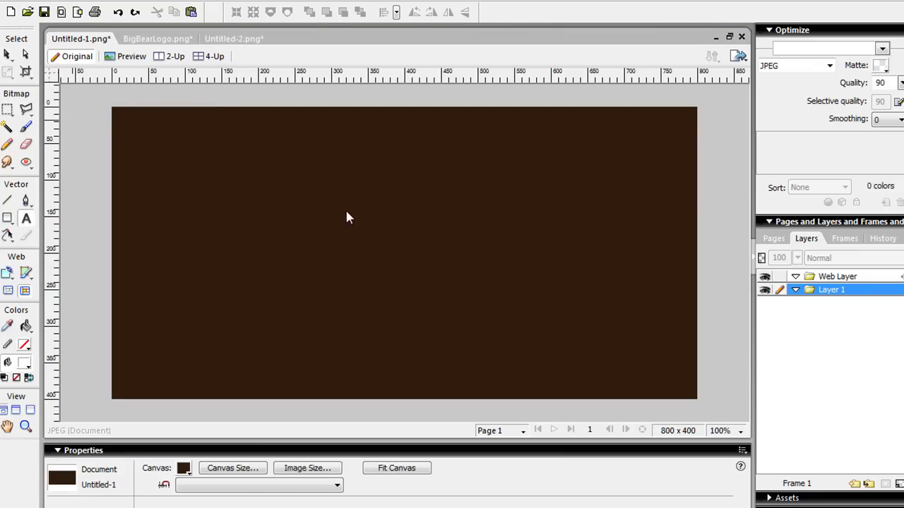
pyautogui.click(240, 225)
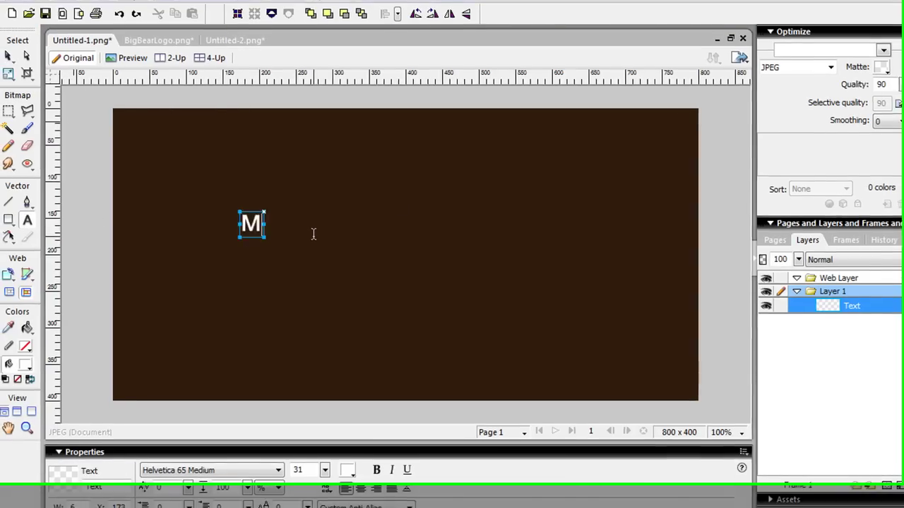
pyautogui.write('MICHA')
pyautogui.press('BackSpace')
pyautogui.press('BackSpace')
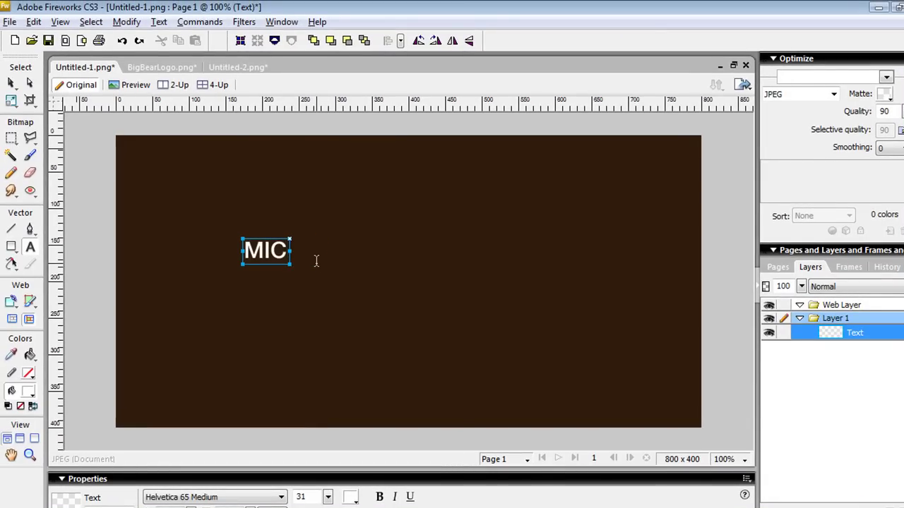
pyautogui.write('KEY')
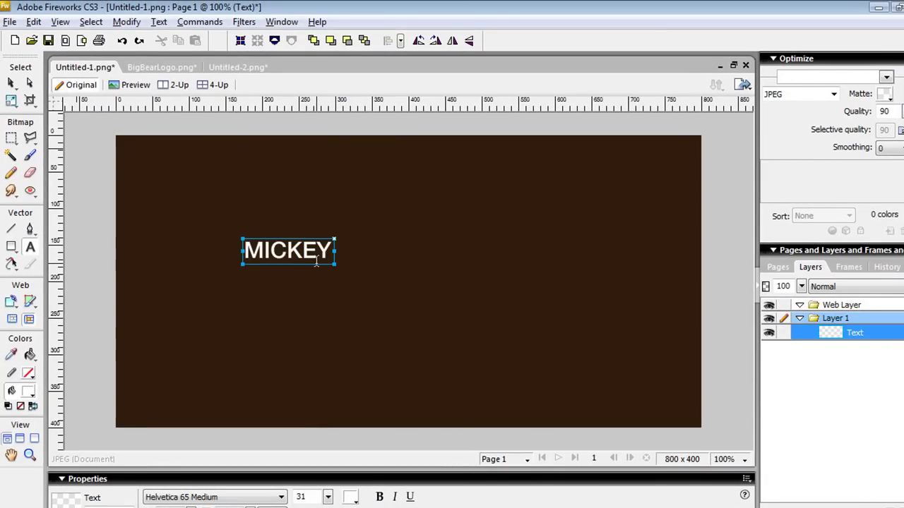
# Step: Duplicate the MICKEY text and place the copy directly to its right on the same baseline
pyautogui.click(11, 83)
pyautogui.click(97, 183)
pyautogui.moveTo(279, 249); pyautogui.dragTo(378, 256)
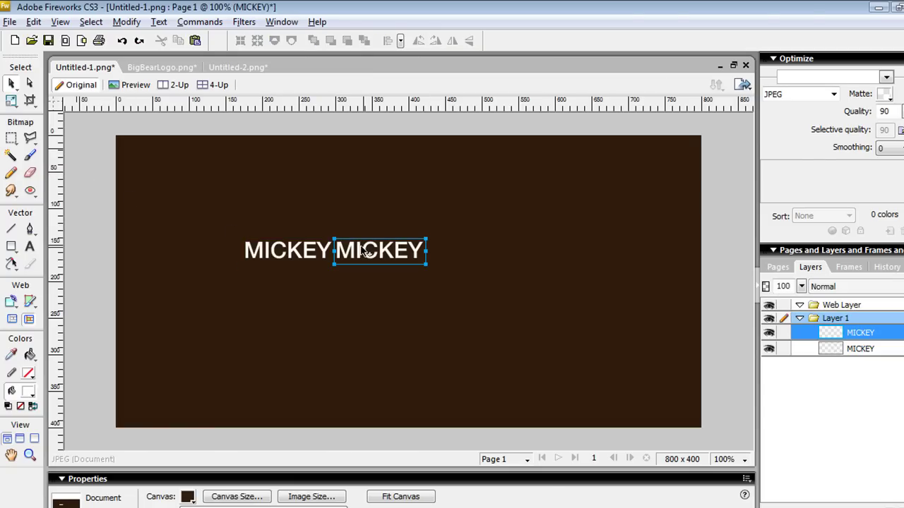
# Step: Change the copied word to "MOUSE" and move both words together towards the middle of the canvas
pyautogui.hotkey('ctrl', 'a')
pyautogui.click(367, 256)
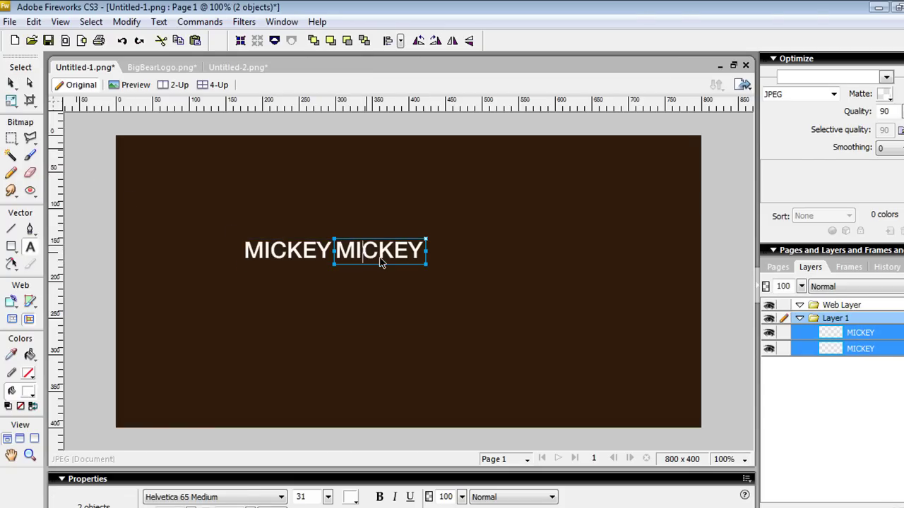
pyautogui.doubleClick(380, 257)
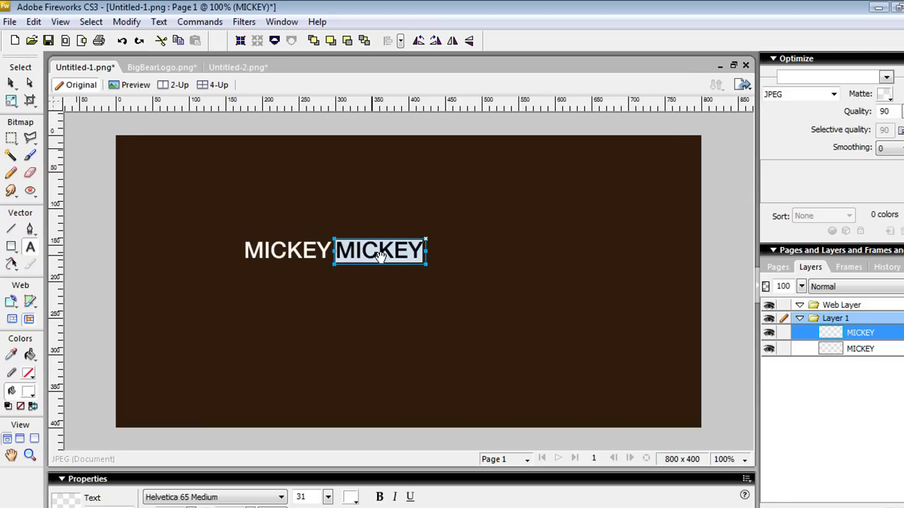
pyautogui.write('MOUSE')
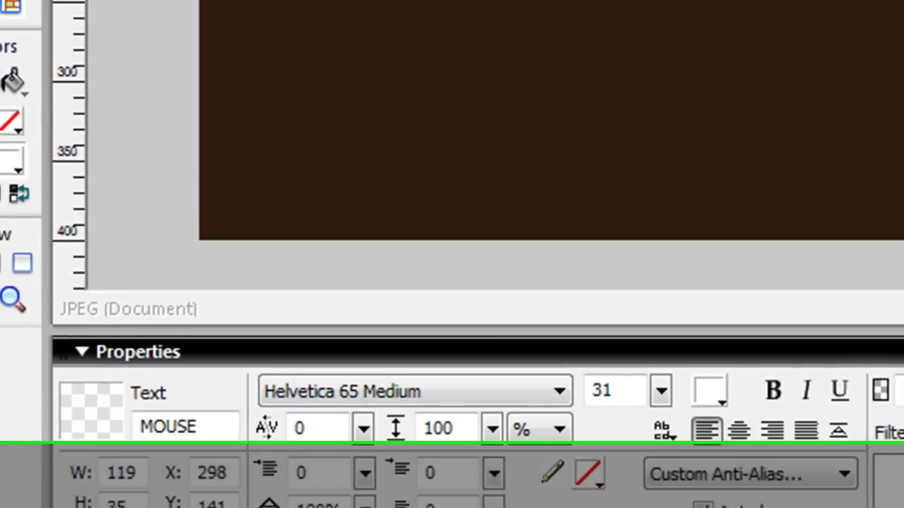
pyautogui.keyDown('shift'); pyautogui.click(373, 119); pyautogui.keyUp('shift')
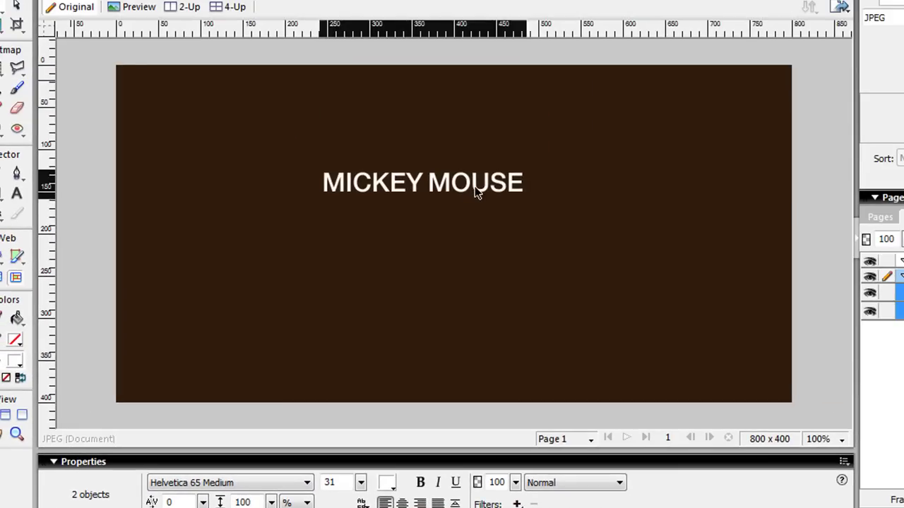
pyautogui.click(430, 239)
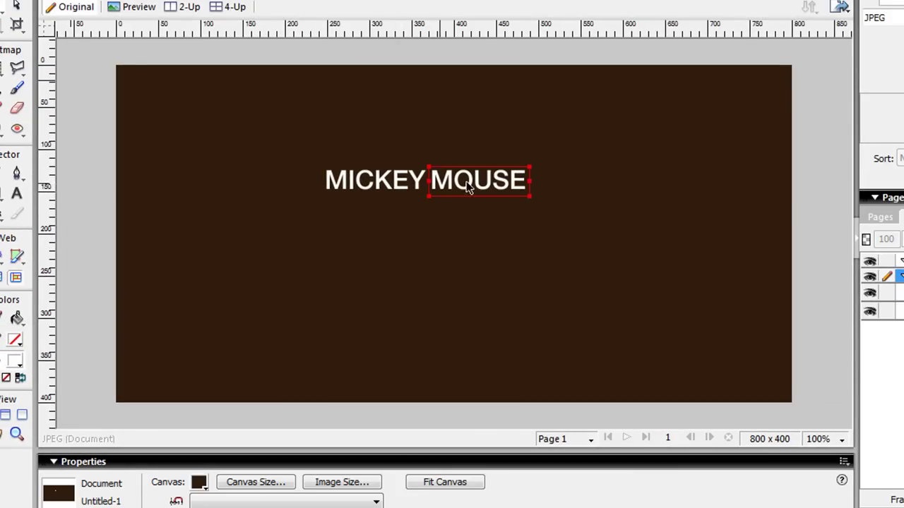
# Step: Set the word MICKEY in Helvetica 95 Black and shift it left so it no longer overlaps MOUSE
pyautogui.click(362, 180)
pyautogui.click(212, 484)
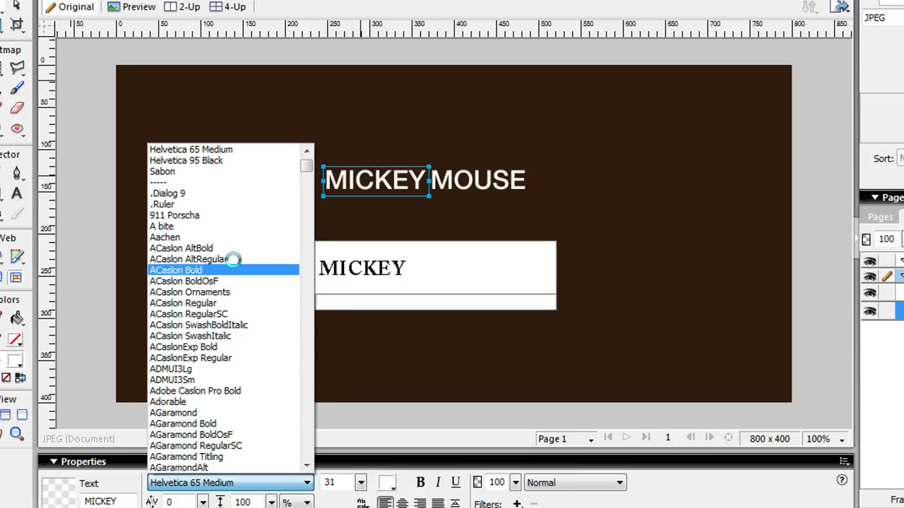
pyautogui.scroll(1, 226, 254)
pyautogui.click(210, 199)
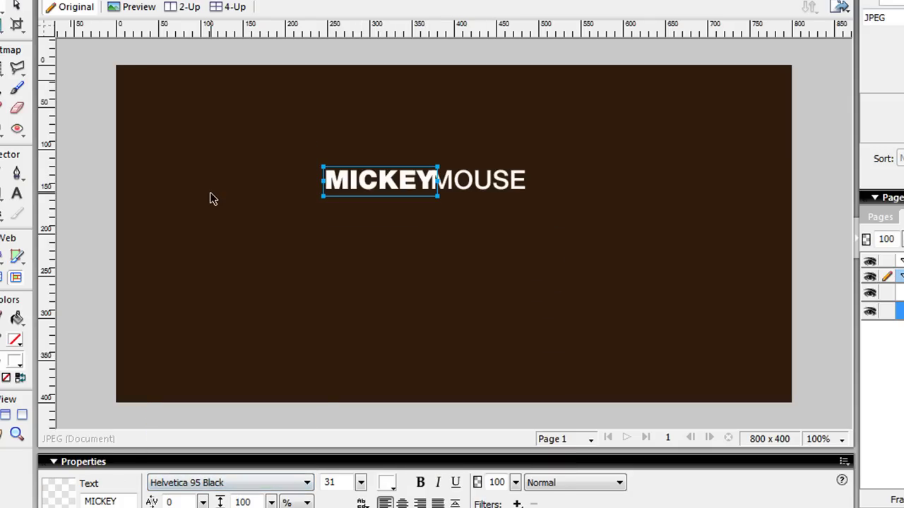
pyautogui.moveTo(406, 192); pyautogui.dragTo(391, 182)
# Step: Set the word MOUSE in Helvetica 35 Thin and nudge it slightly closer to MICKEY
pyautogui.click(445, 192)
pyautogui.click(216, 486)
pyautogui.scroll(1, 240, 205)
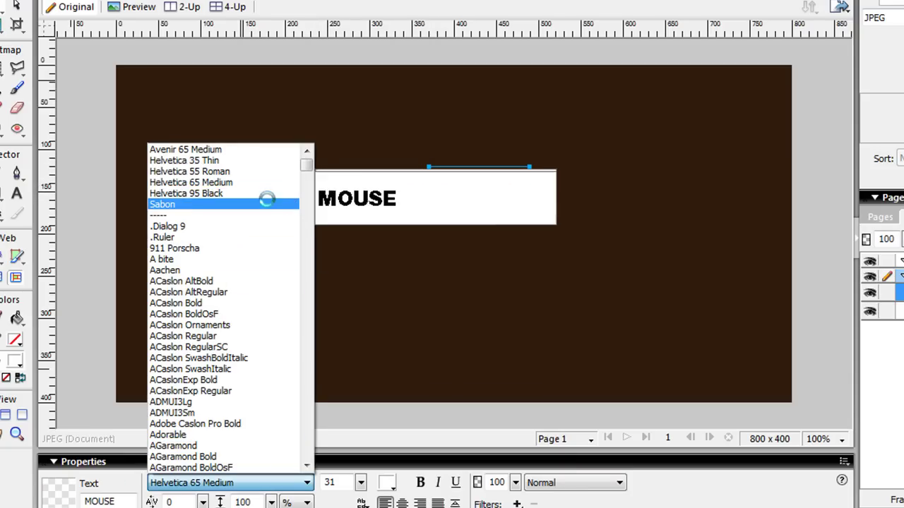
pyautogui.click(226, 162)
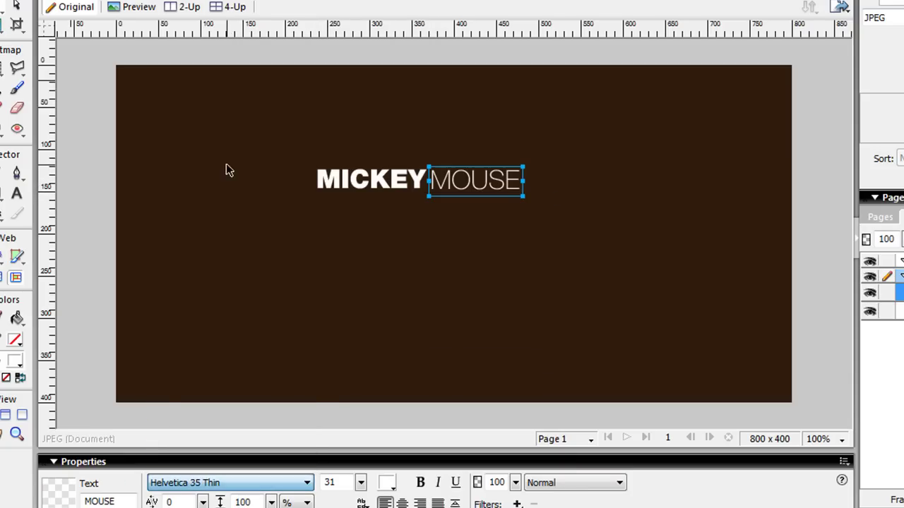
pyautogui.click(433, 228)
pyautogui.click(463, 185)
pyautogui.moveTo(463, 185); pyautogui.dragTo(462, 183)
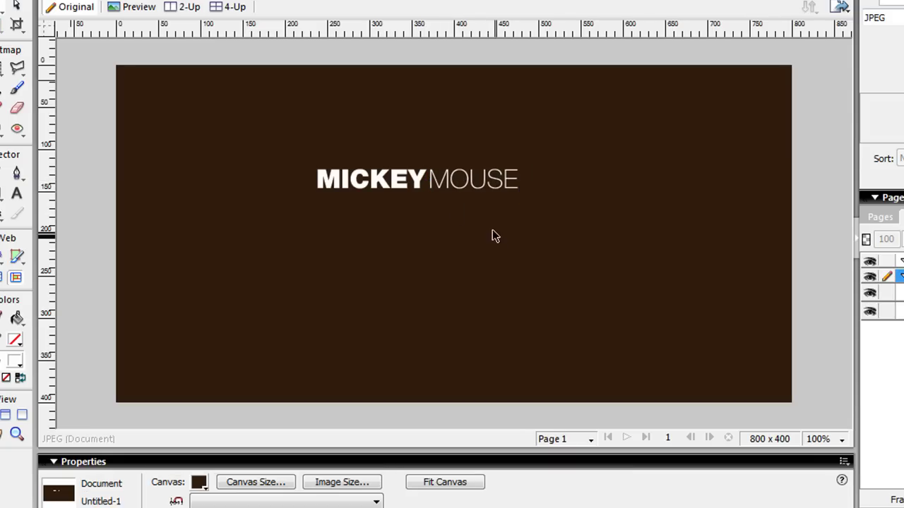
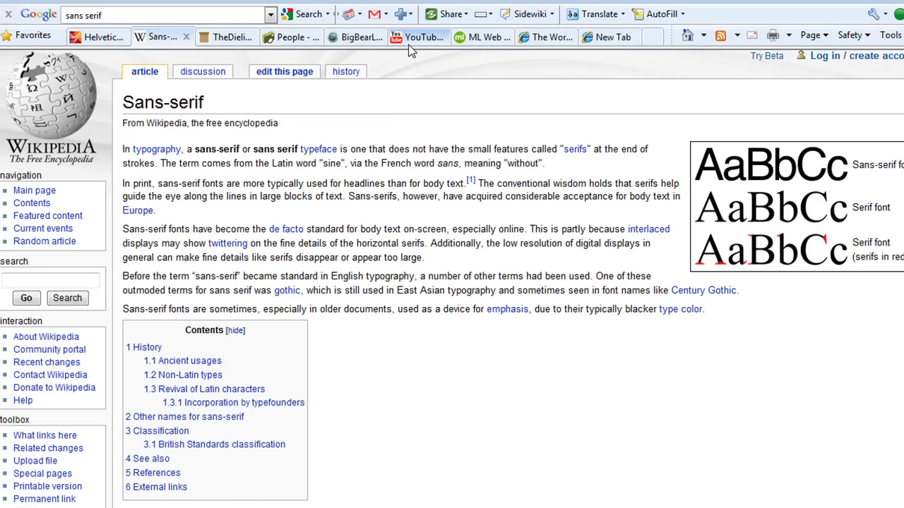
# Step: Switch to the ML Web Consulting website in the browser and open its Portfolio page
pyautogui.click(480, 37)
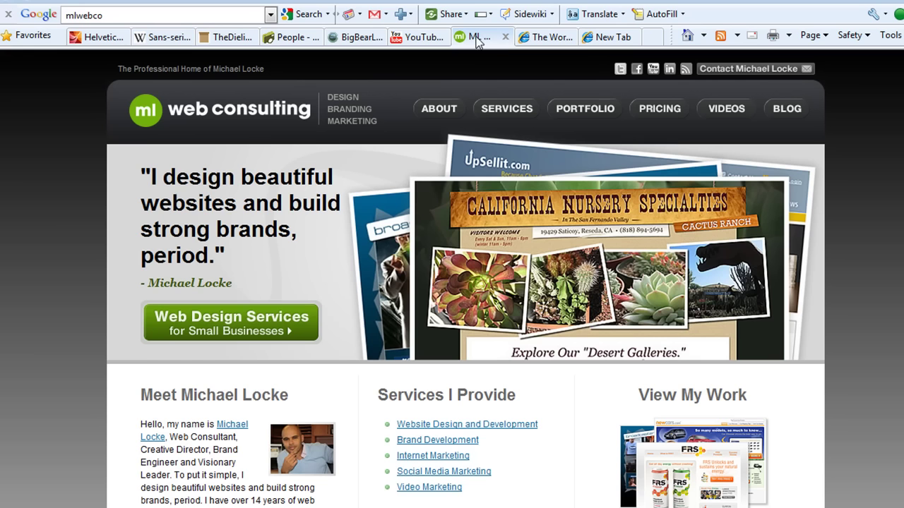
pyautogui.click(593, 112)
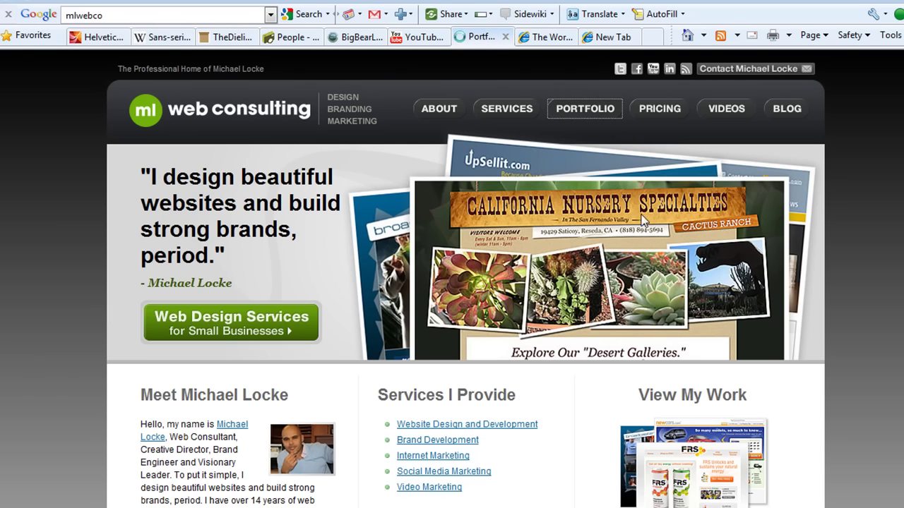
# Step: Open the VigorFish project from the portfolio's featured work and examine how its logo is used on the site
pyautogui.scroll(-3, 713, 286)
pyautogui.scroll(1, 706, 275)
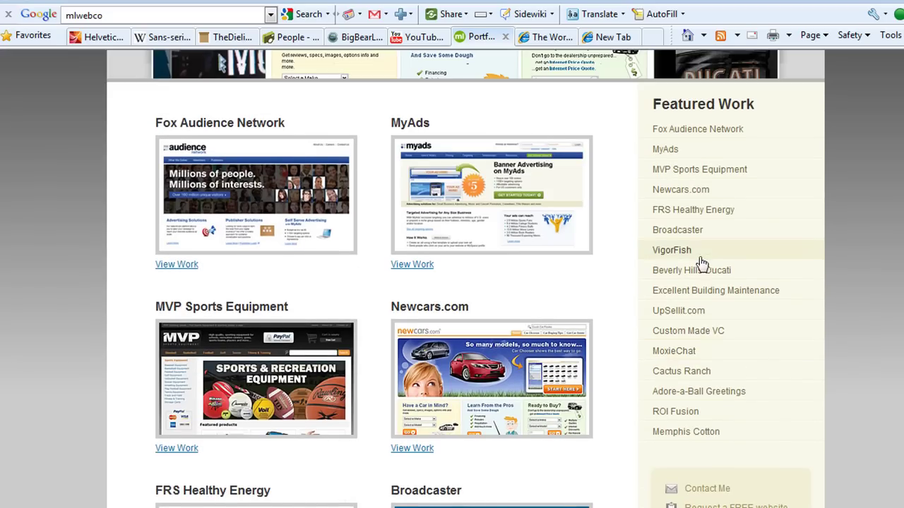
pyautogui.click(683, 250)
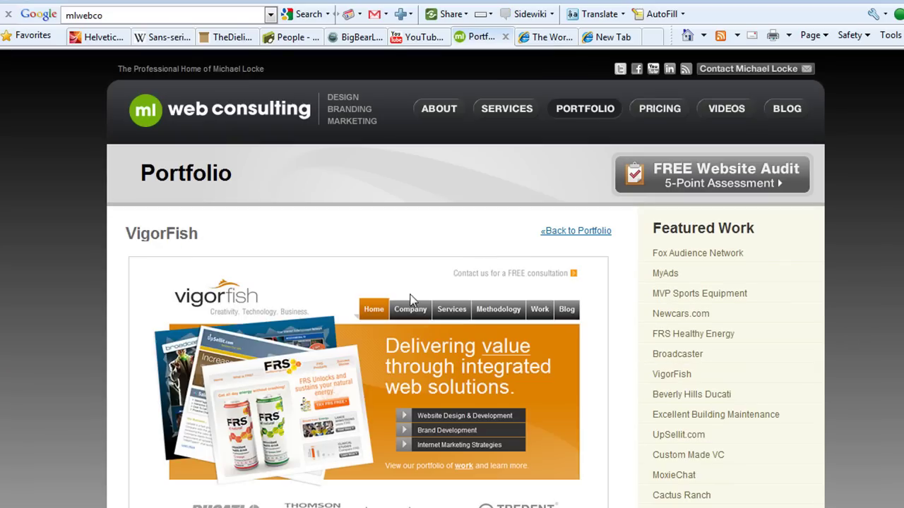
pyautogui.scroll(-6, 414, 263)
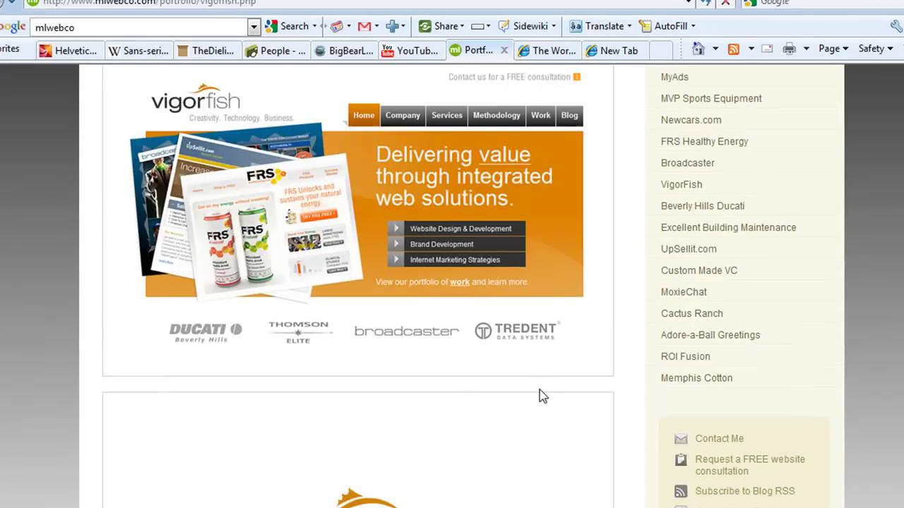
# Step: Switch to the bad logo designs article and examine further examples, from the crane logos to Barrett Systems
pyautogui.scroll(-2, 541, 394)
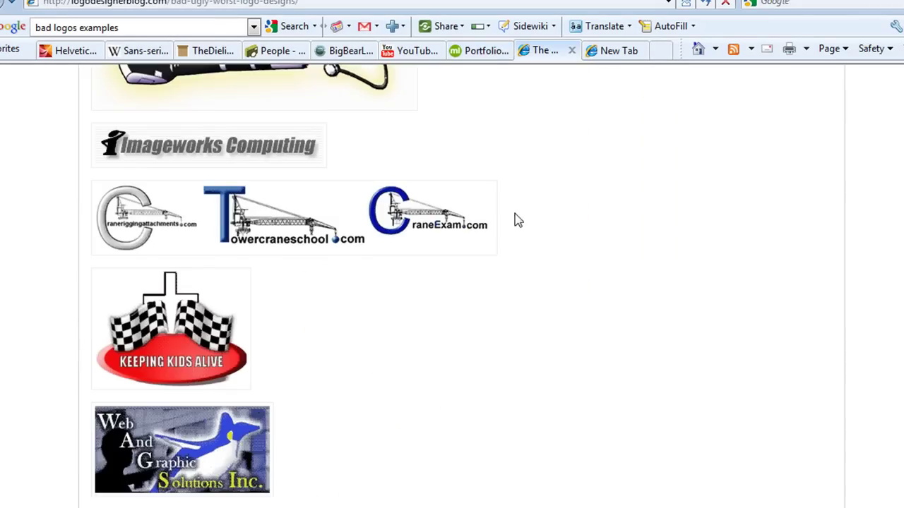
pyautogui.scroll(-3, 515, 219)
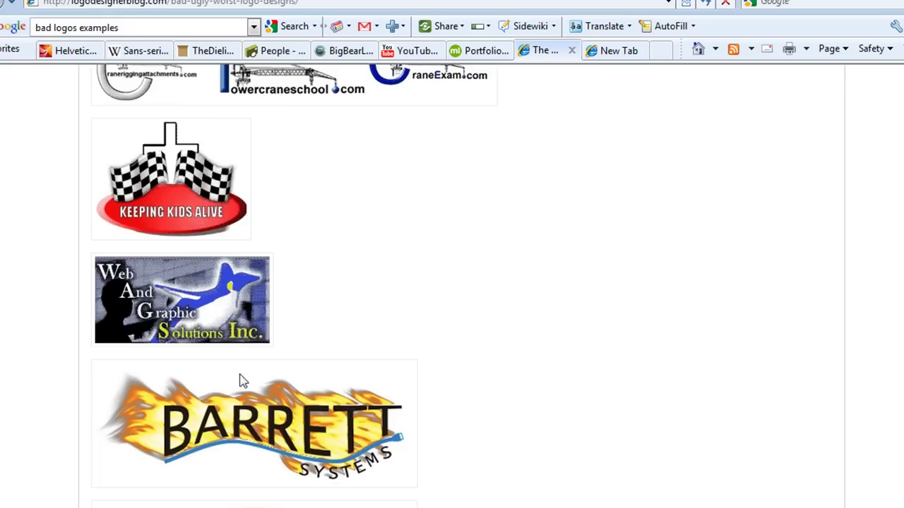
pyautogui.scroll(-2, 240, 381)
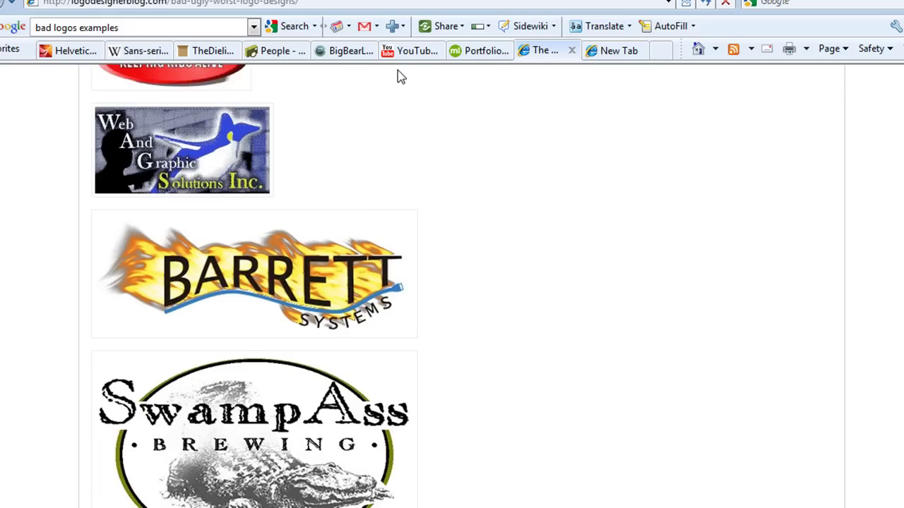
# Step: Open the Webdesigner Depot article on 40 Helvetica logos and examine its examples from Crate&Barrel through 3M
pyautogui.click(84, 51)
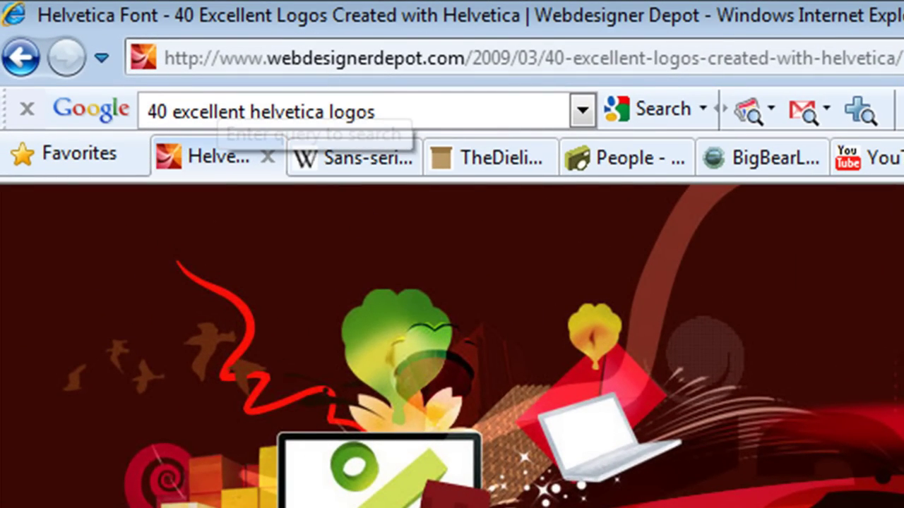
pyautogui.scroll(-10, 353, 283)
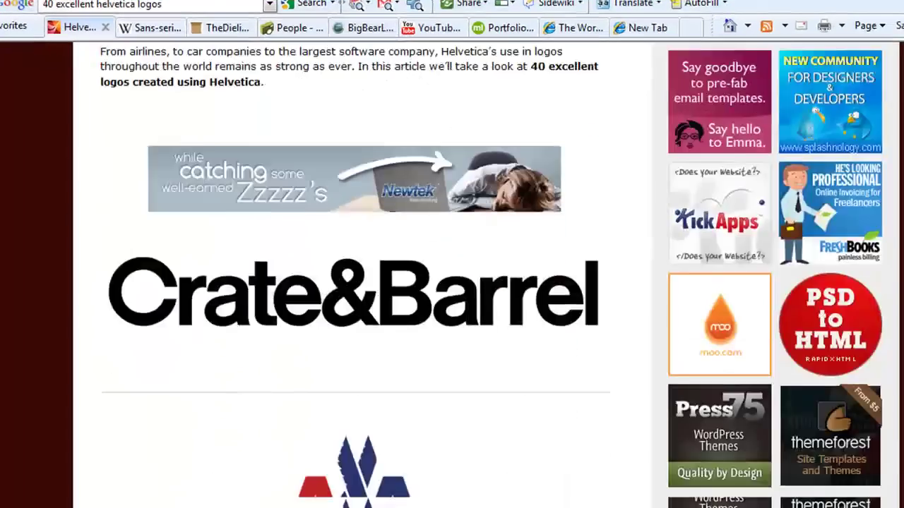
pyautogui.scroll(-3, 353, 282)
pyautogui.scroll(-2, 353, 283)
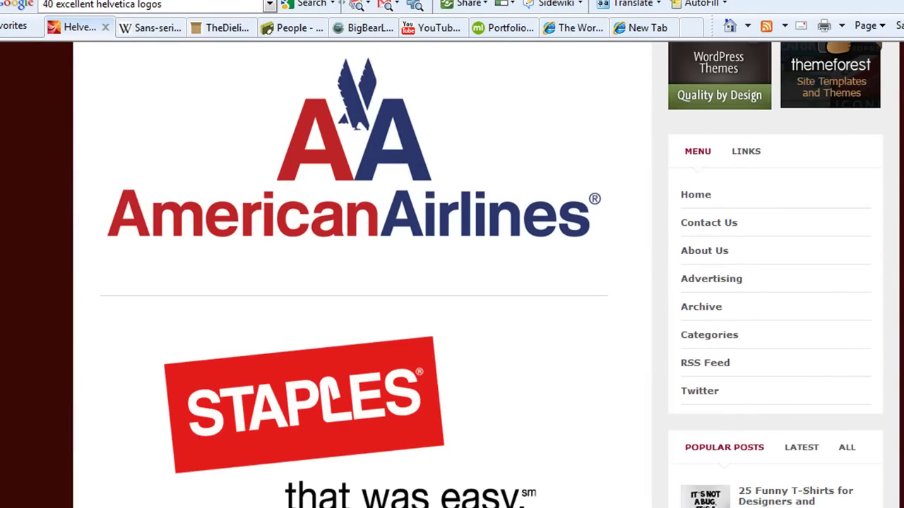
pyautogui.scroll(-5, 353, 283)
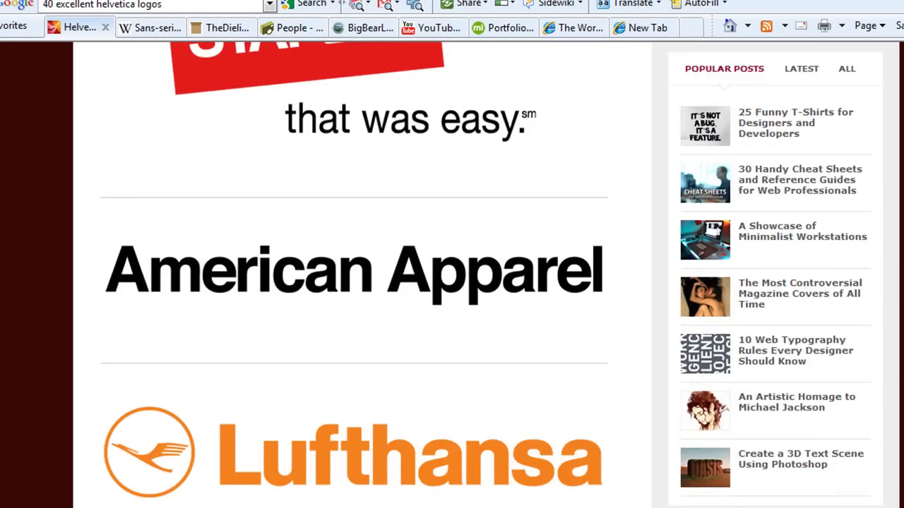
pyautogui.scroll(-5, 353, 282)
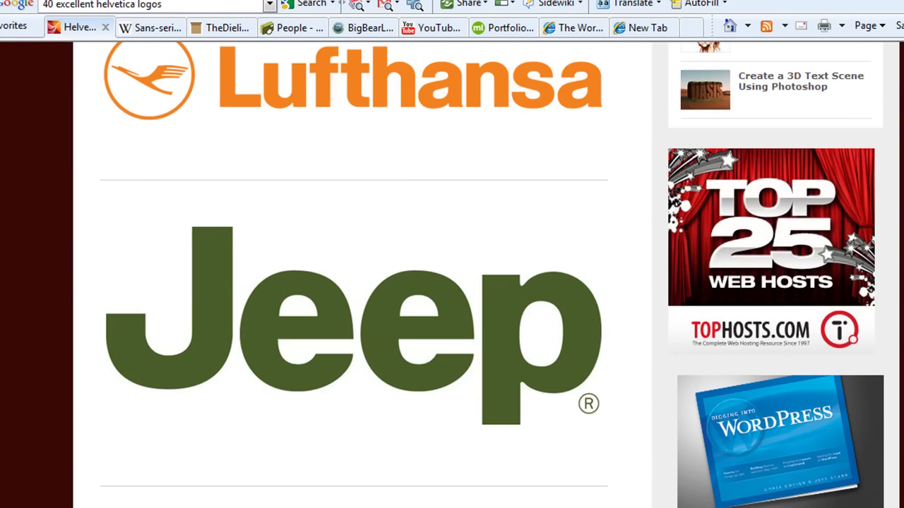
pyautogui.scroll(-3, 353, 283)
pyautogui.scroll(-5, 354, 282)
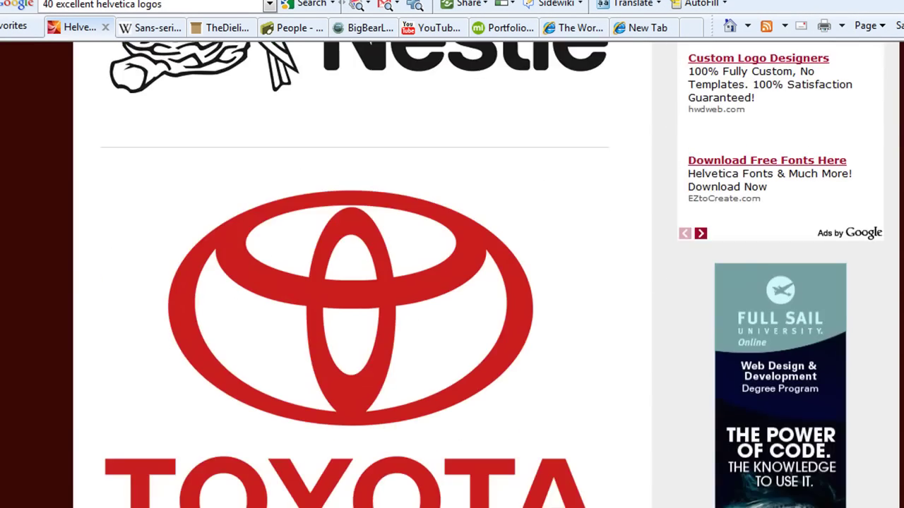
pyautogui.scroll(-18, 353, 282)
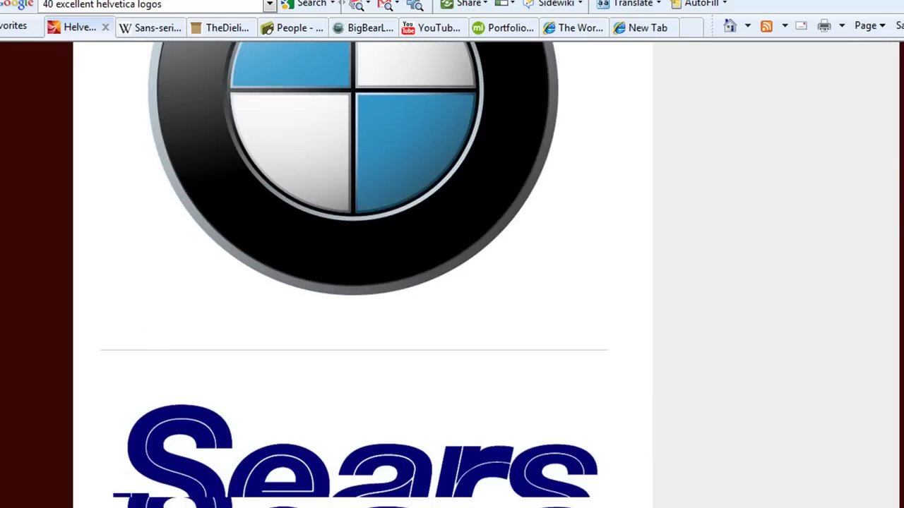
pyautogui.scroll(-5, 353, 283)
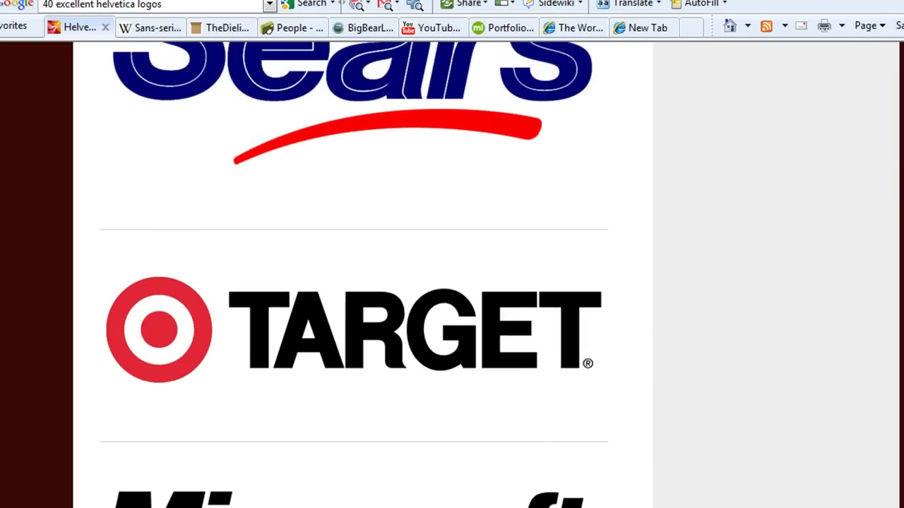
pyautogui.scroll(-2, 353, 282)
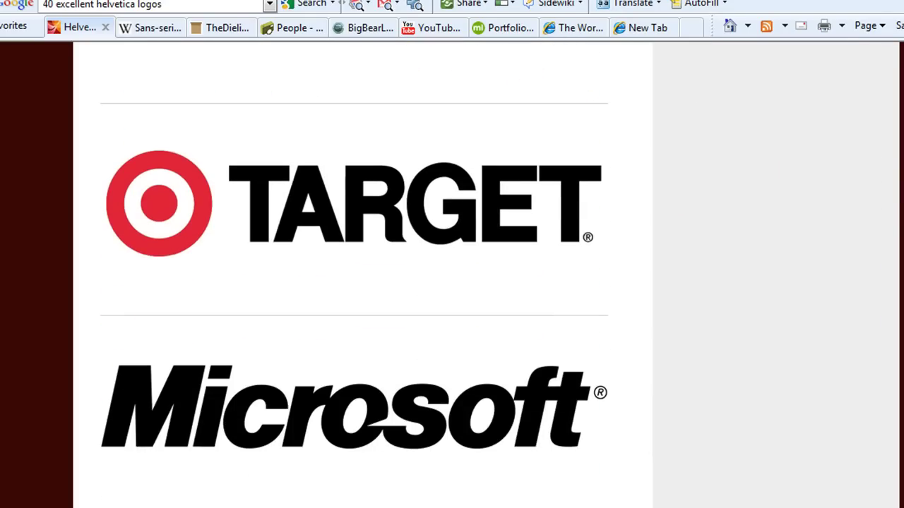
pyautogui.scroll(-5, 353, 283)
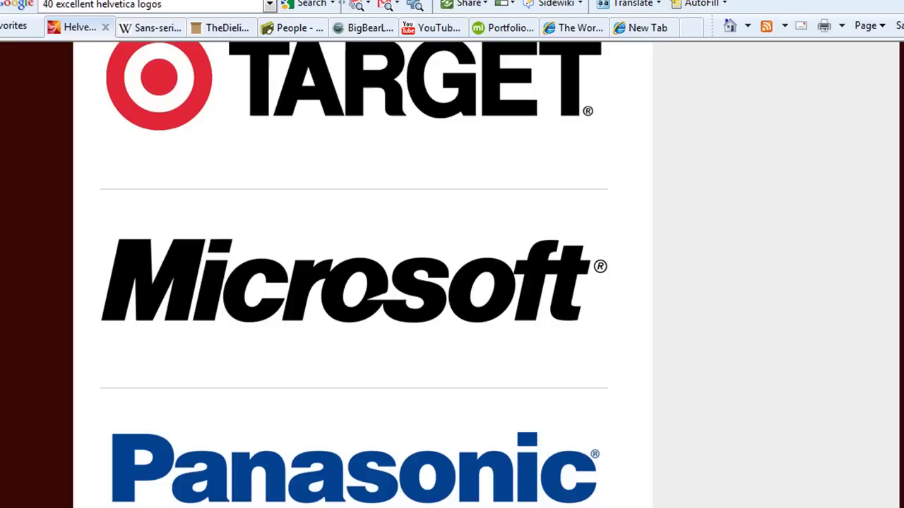
pyautogui.scroll(-3, 353, 283)
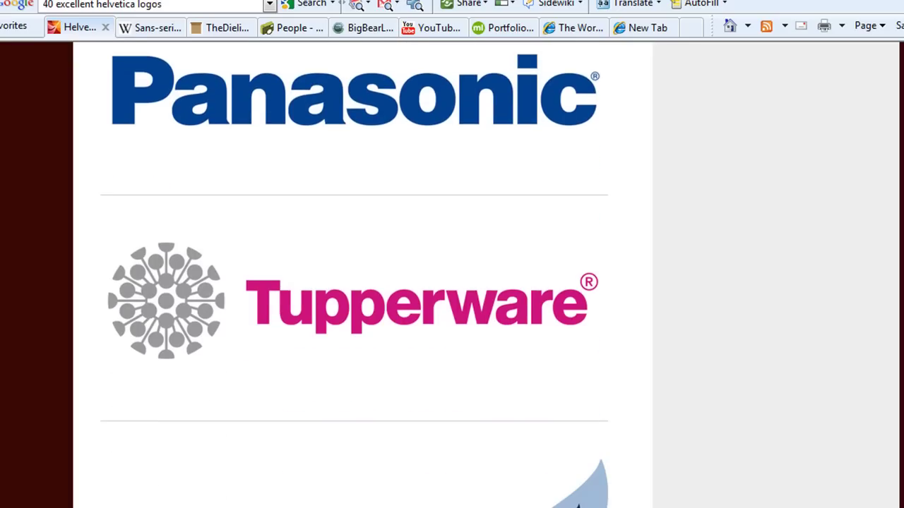
pyautogui.scroll(-3, 353, 283)
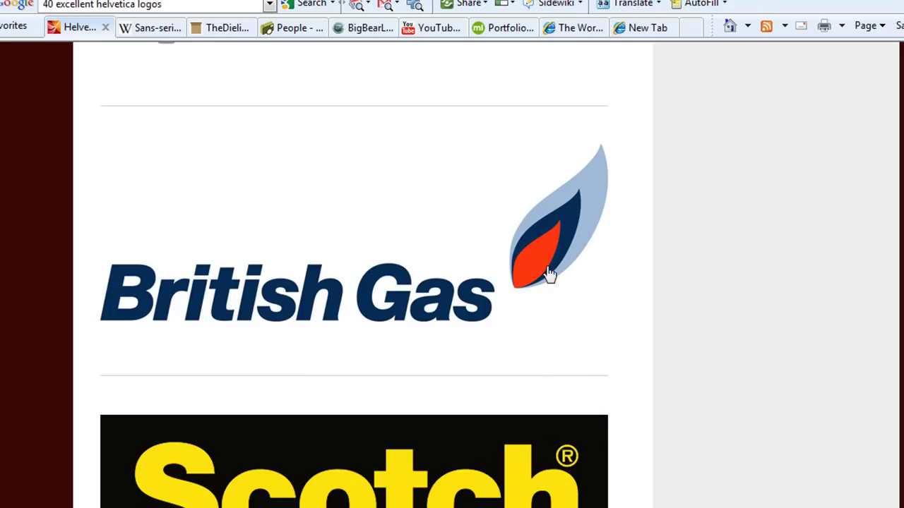
pyautogui.scroll(-4, 604, 317)
pyautogui.scroll(-1, 604, 317)
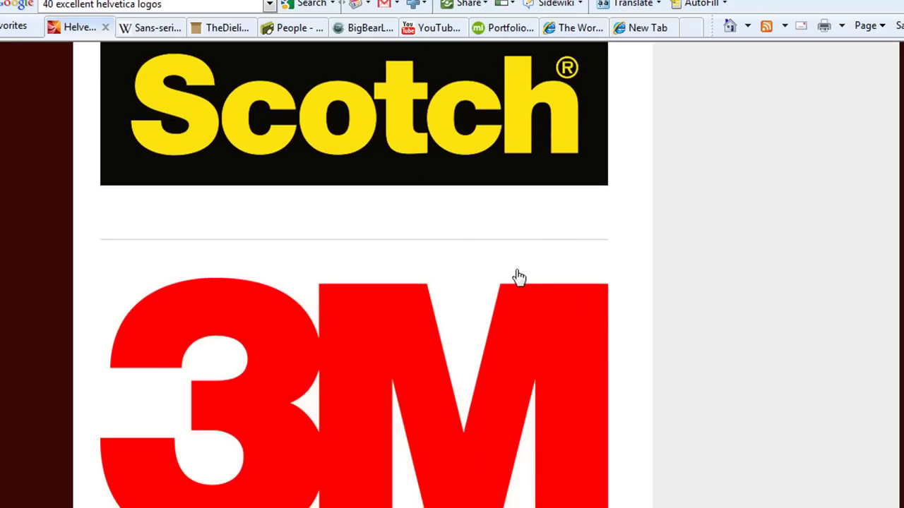
pyautogui.scroll(-4, 668, 262)
pyautogui.scroll(6, 650, 274)
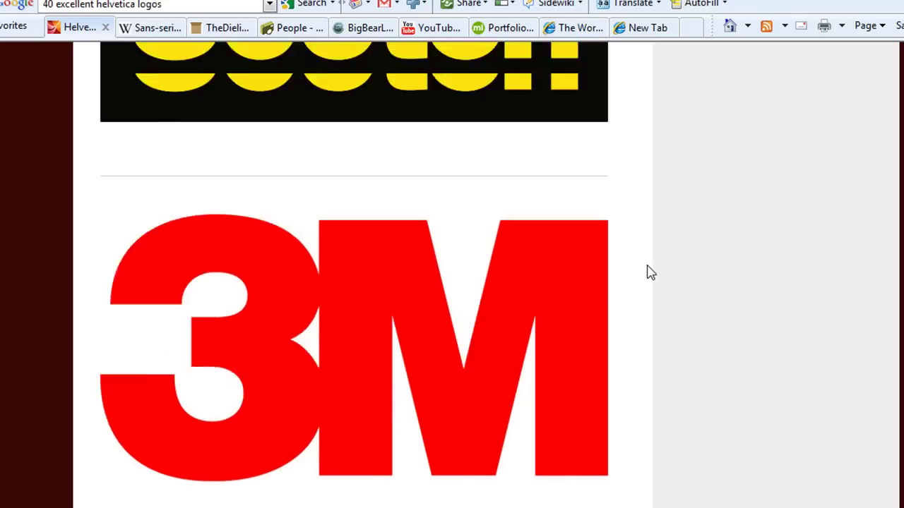
# Step: Return to the ML Web Consulting portfolio and open the Fox Audience Network project to examine its two-weight logo and website
pyautogui.click(493, 34)
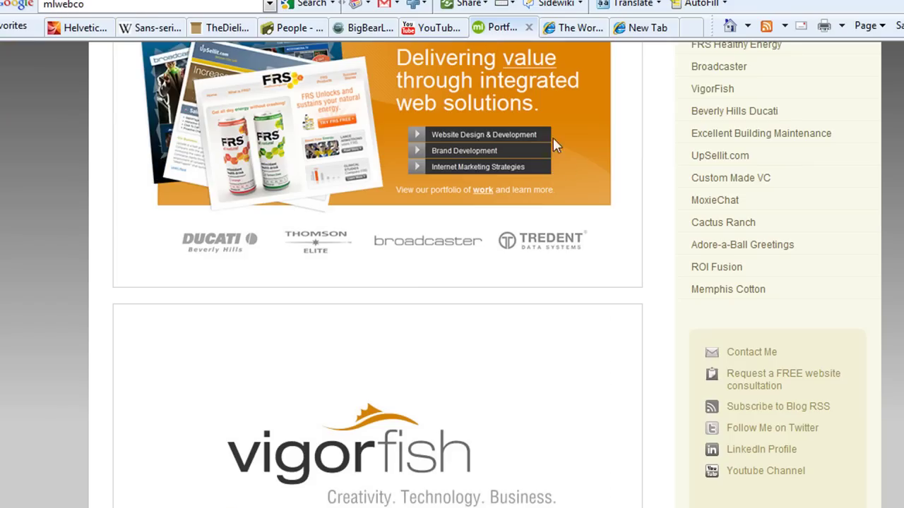
pyautogui.scroll(3, 636, 254)
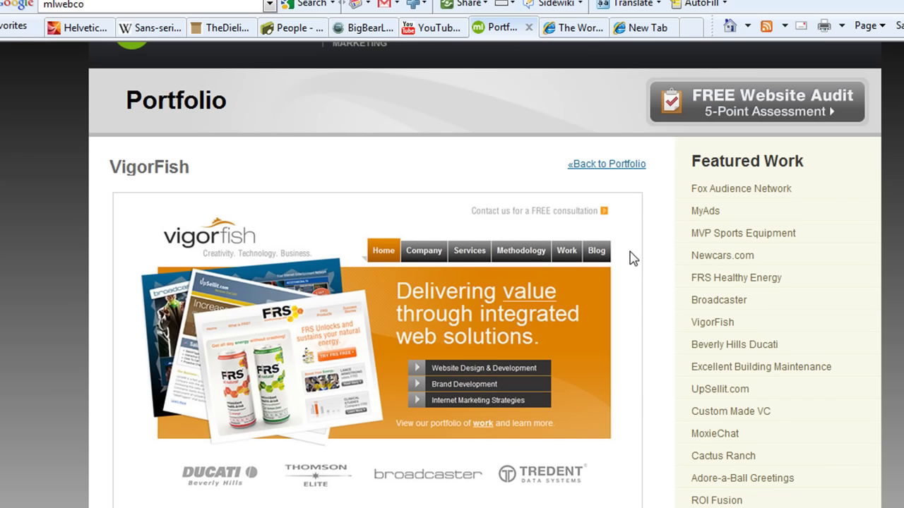
pyautogui.click(715, 189)
pyautogui.scroll(-3, 664, 276)
pyautogui.scroll(-2, 811, 197)
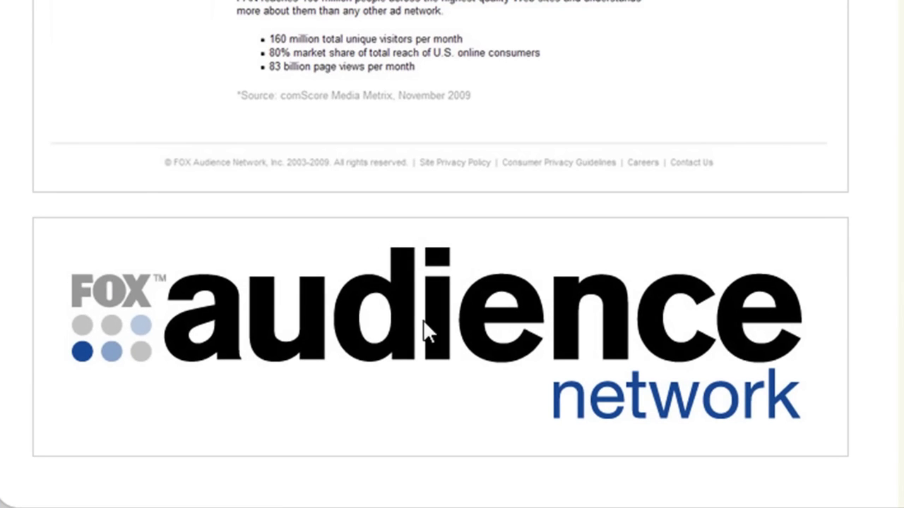
pyautogui.scroll(10, 869, 173)
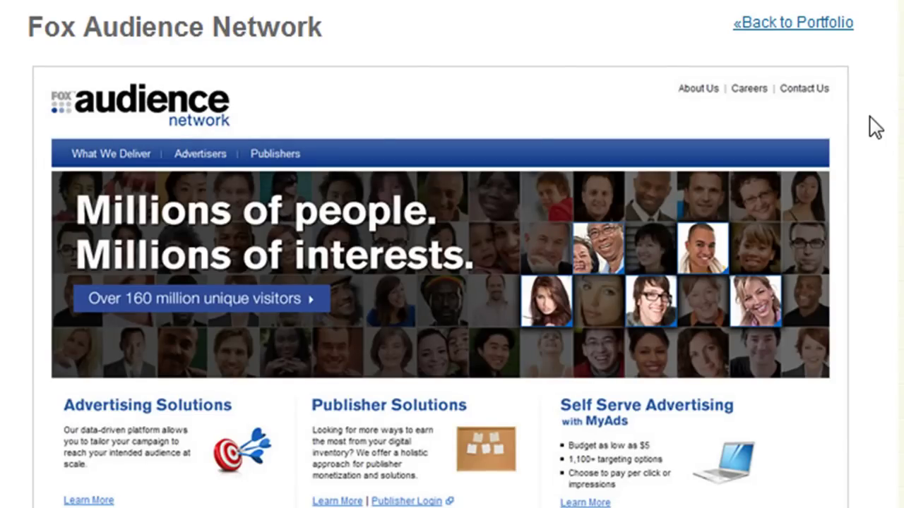
pyautogui.scroll(-3, 878, 125)
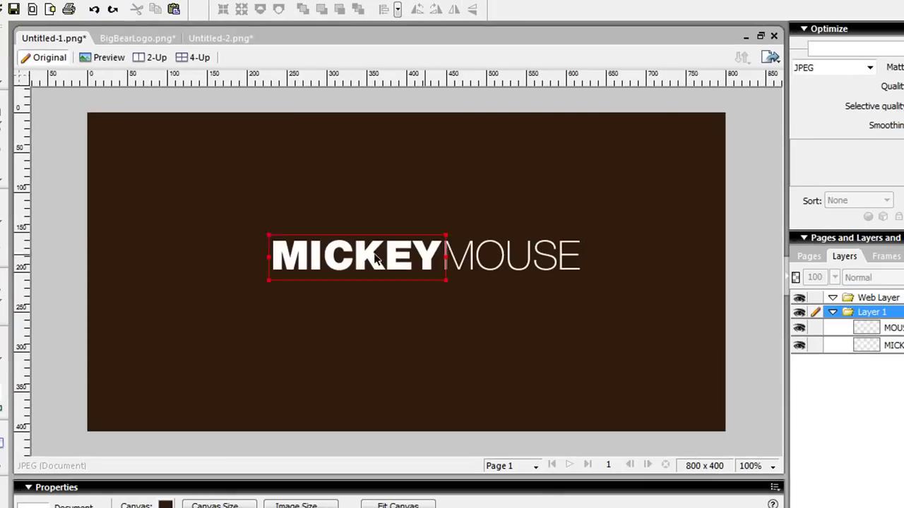
# Step: Switch to Fireworks, shift MICKEY slightly left to widen its gap to MOUSE, and move both words left together
pyautogui.moveTo(304, 261); pyautogui.dragTo(265, 250)
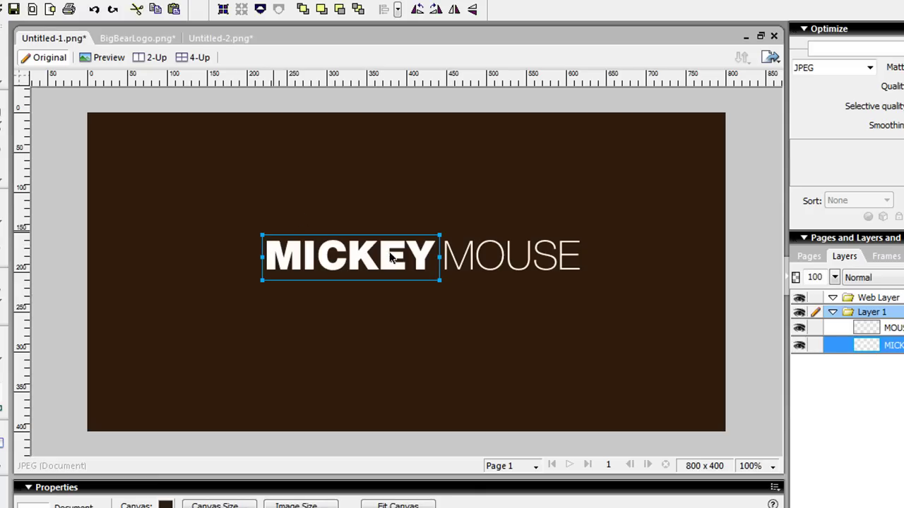
pyautogui.keyDown('shift'); pyautogui.click(500, 283); pyautogui.keyUp('shift')
pyautogui.moveTo(501, 283); pyautogui.dragTo(462, 274)
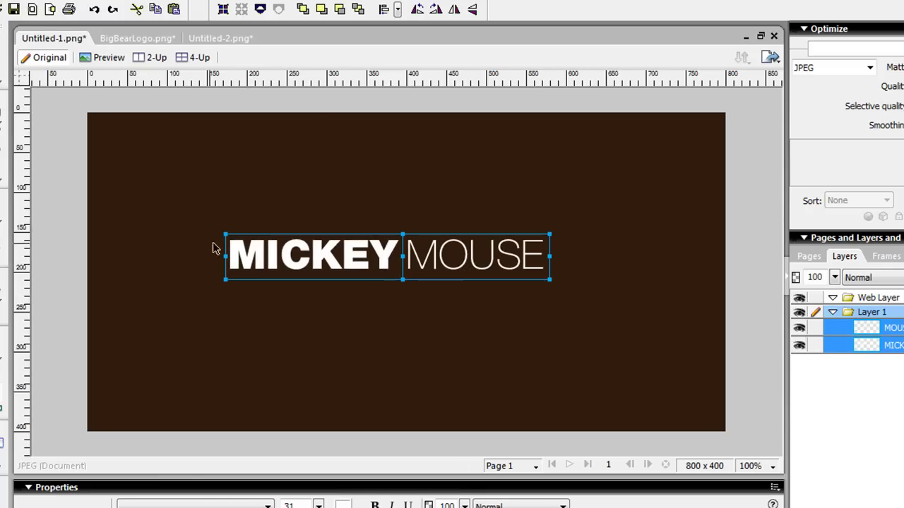
# Step: Bring up the BigBearLogo.png document and move the whole BIGBEARLAKE logo with its bear emblem slightly higher
pyautogui.click(149, 41)
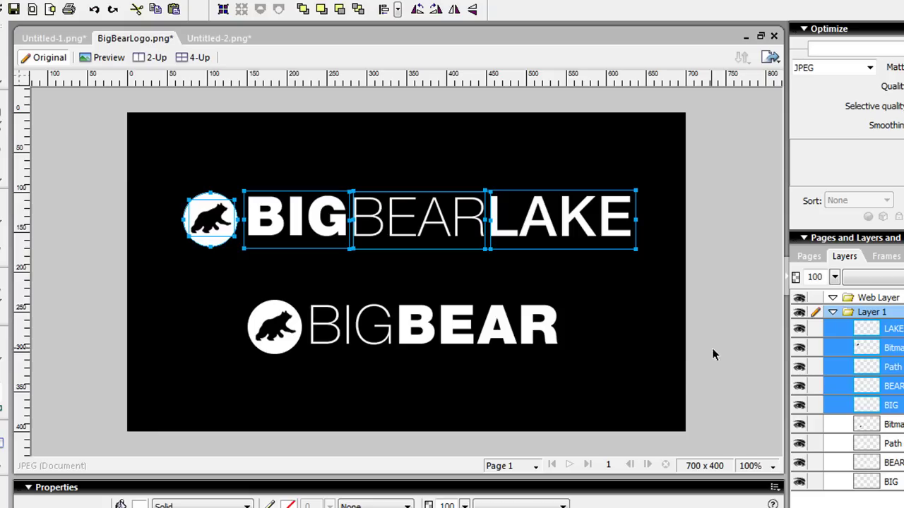
pyautogui.click(688, 374)
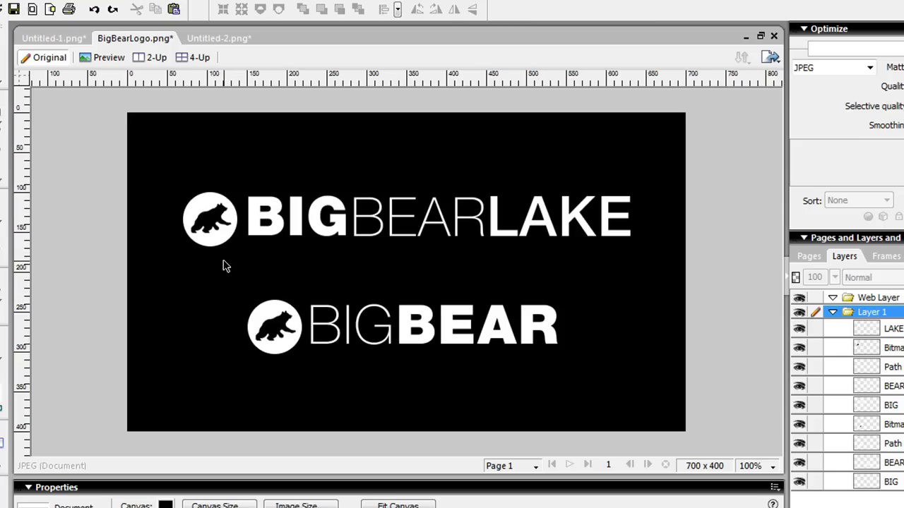
pyautogui.moveTo(162, 170); pyautogui.dragTo(638, 286)
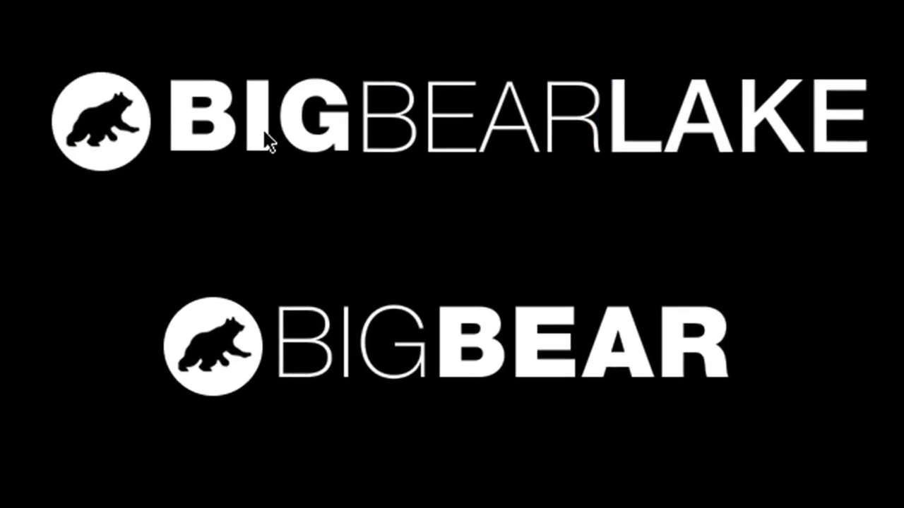
# Step: Move the BIGBEARLAKE logo back down towards the BIGBEAR logo and select all of its parts
pyautogui.click(259, 178)
pyautogui.click(364, 252)
pyautogui.click(289, 192)
pyautogui.click(541, 167)
pyautogui.click(327, 121)
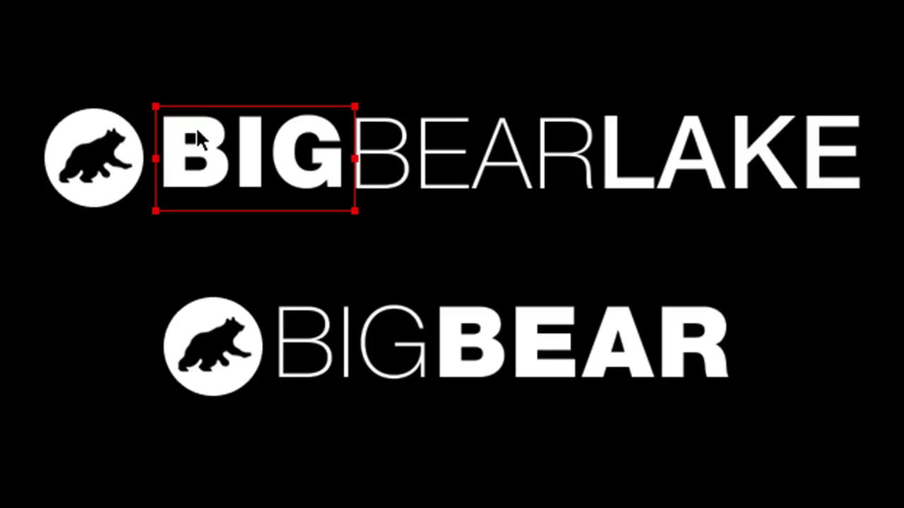
pyautogui.click(195, 74)
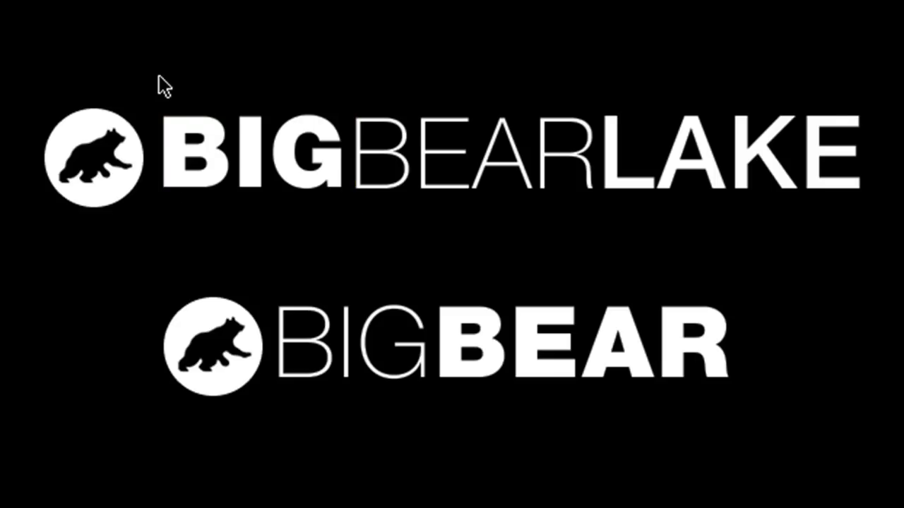
pyautogui.moveTo(30, 84); pyautogui.dragTo(882, 252)
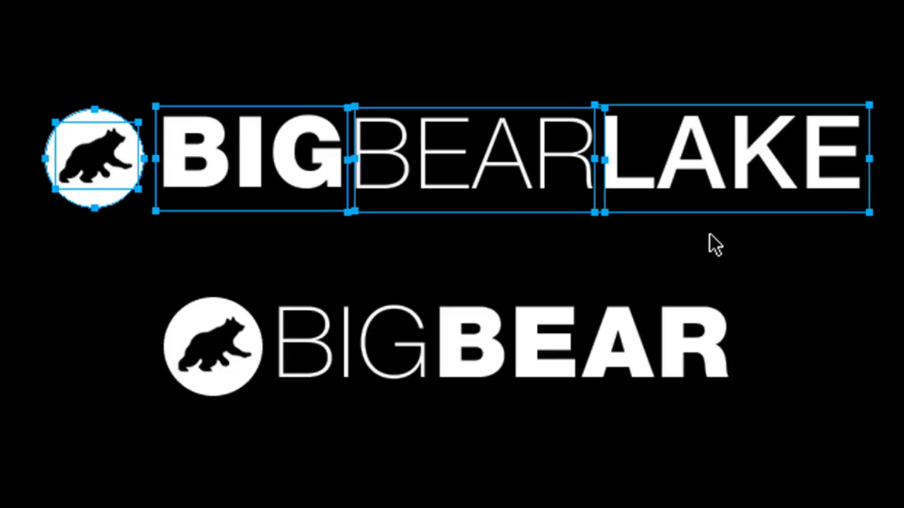
# Step: Switch to the browser and bring up the Big Bear Lake .NET website
pyautogui.hotkey('alt', 'Tab')
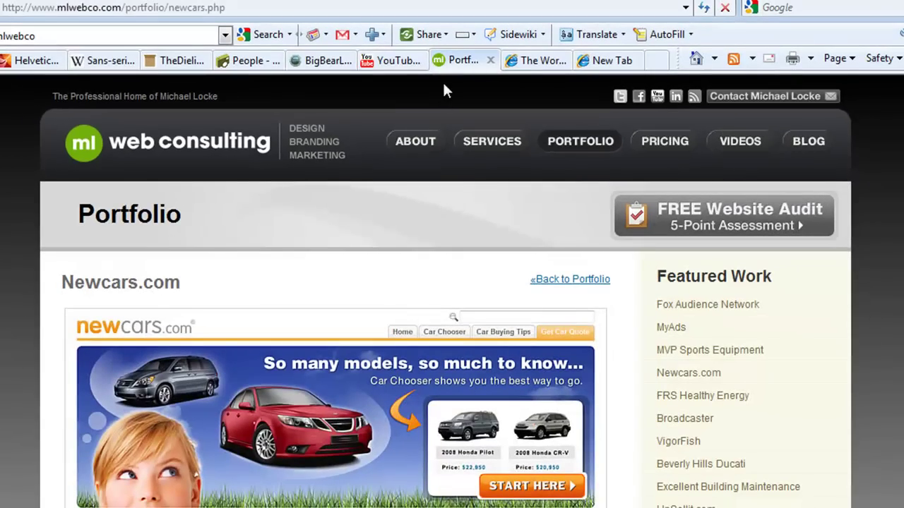
pyautogui.click(320, 64)
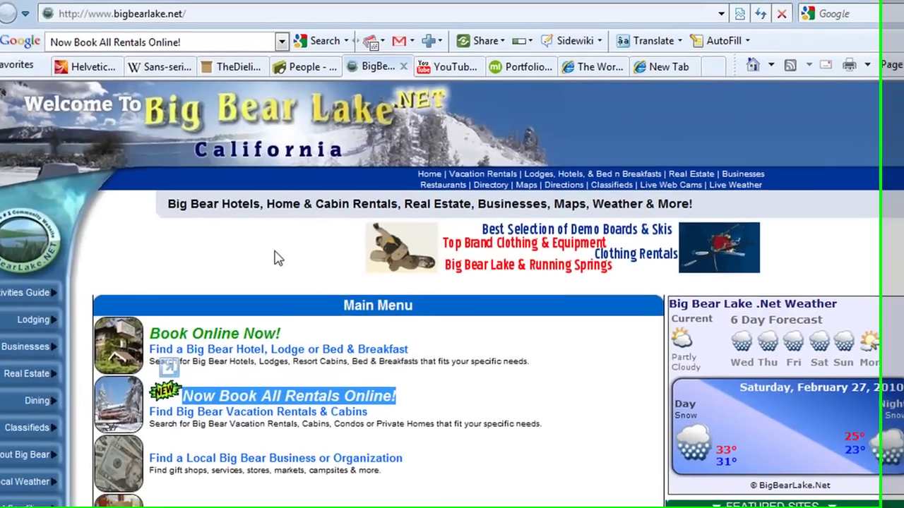
# Step: Switch back to Fireworks and highlight the three words of the BIGBEARLAKE logo without the bear emblem, leaving nothing selected at the end
pyautogui.click(196, 121)
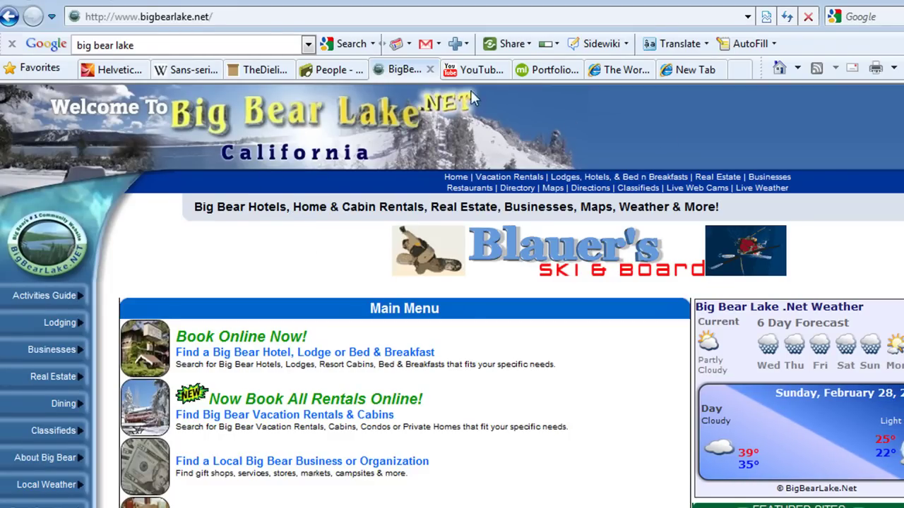
pyautogui.hotkey('alt', 'Tab')
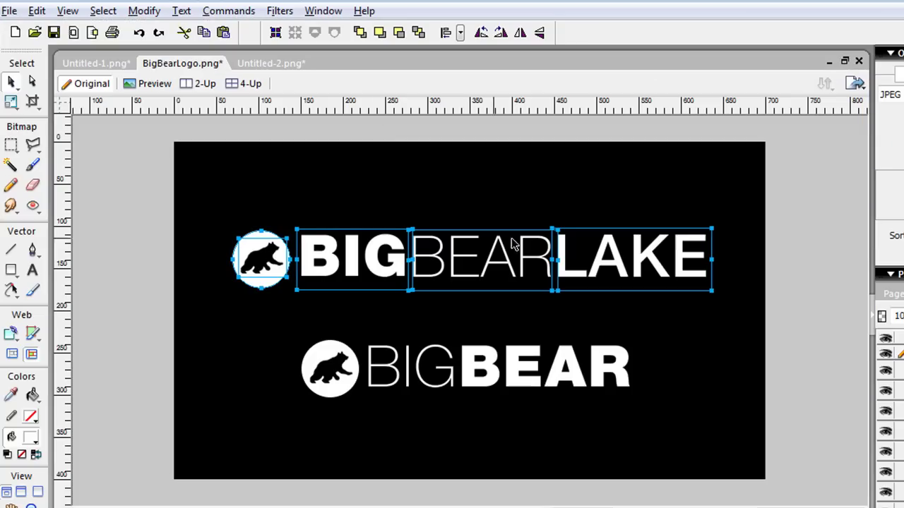
pyautogui.click(251, 219)
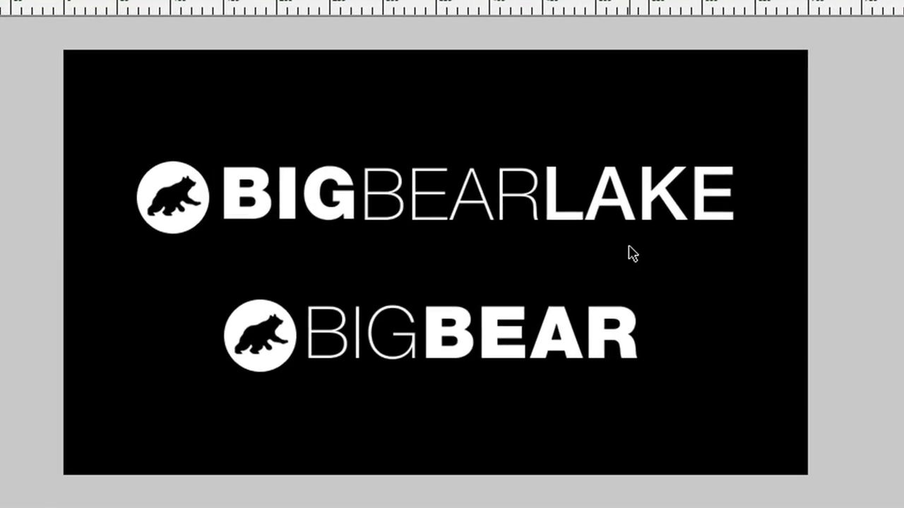
pyautogui.moveTo(656, 256); pyautogui.dragTo(223, 152)
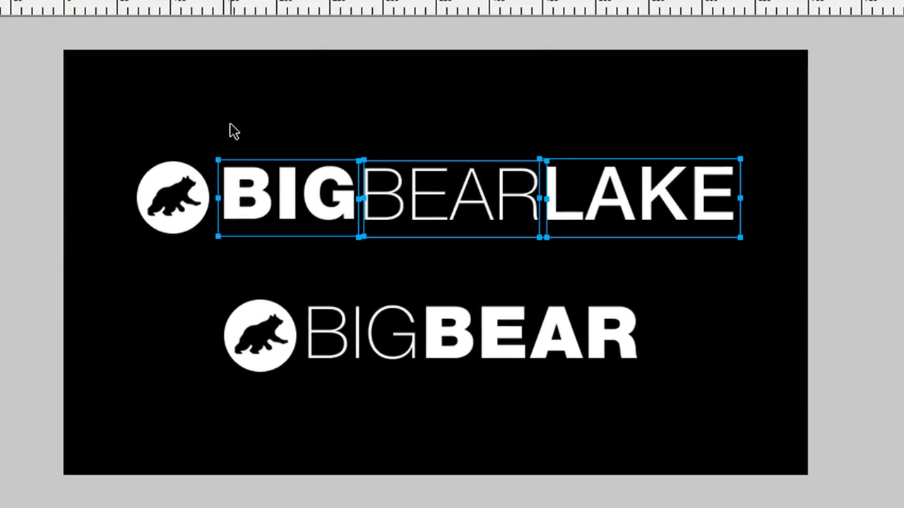
pyautogui.click(229, 130)
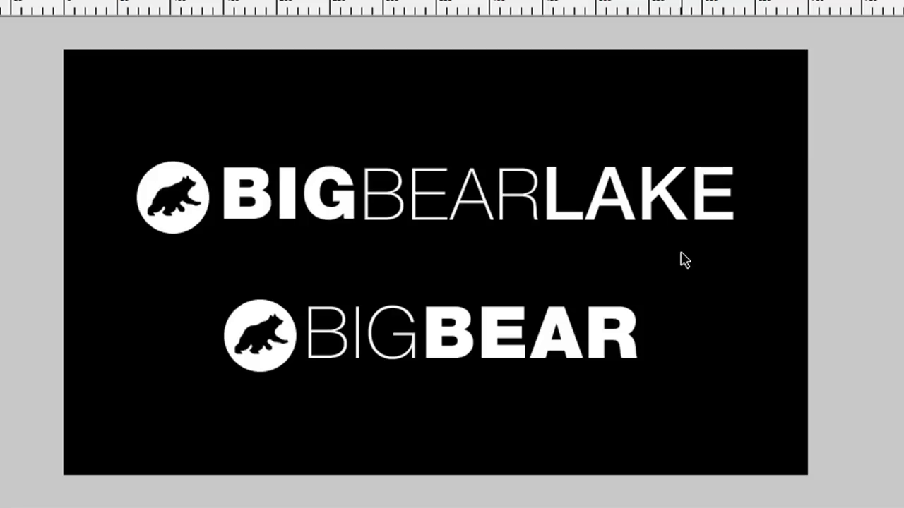
# Step: Inspect the parts of the BIGBEARLAKE logo one by one, checking the font used for BIG, BEAR and LAKE
pyautogui.click(375, 177)
pyautogui.click(300, 198)
pyautogui.click(573, 210)
pyautogui.click(173, 198)
pyautogui.click(600, 256)
pyautogui.click(282, 208)
pyautogui.click(318, 209)
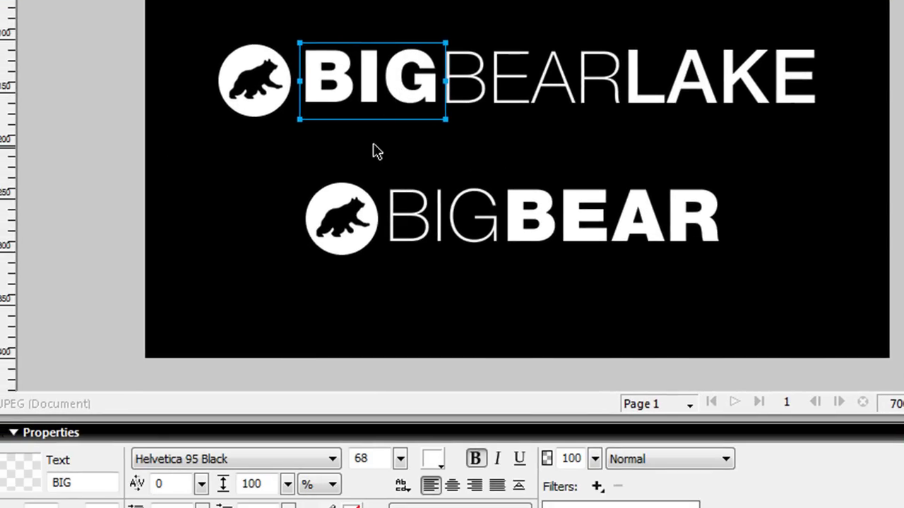
pyautogui.click(486, 101)
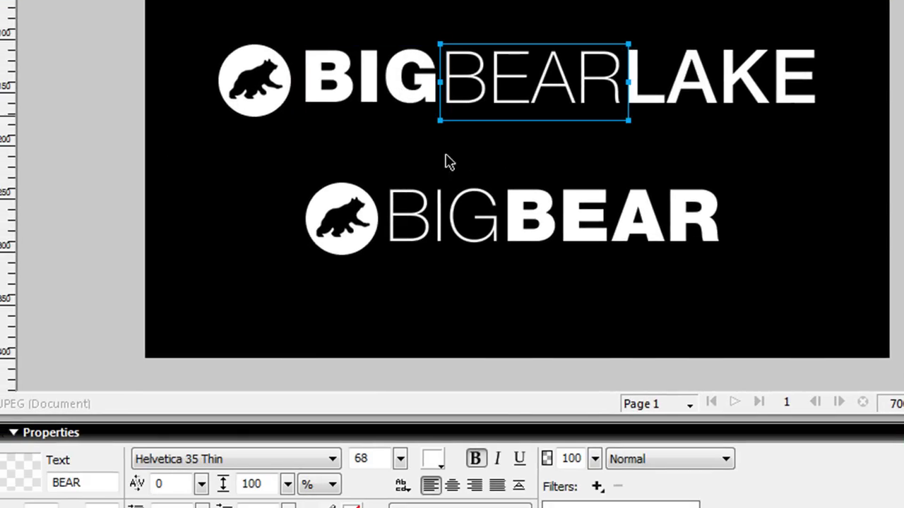
pyautogui.click(720, 62)
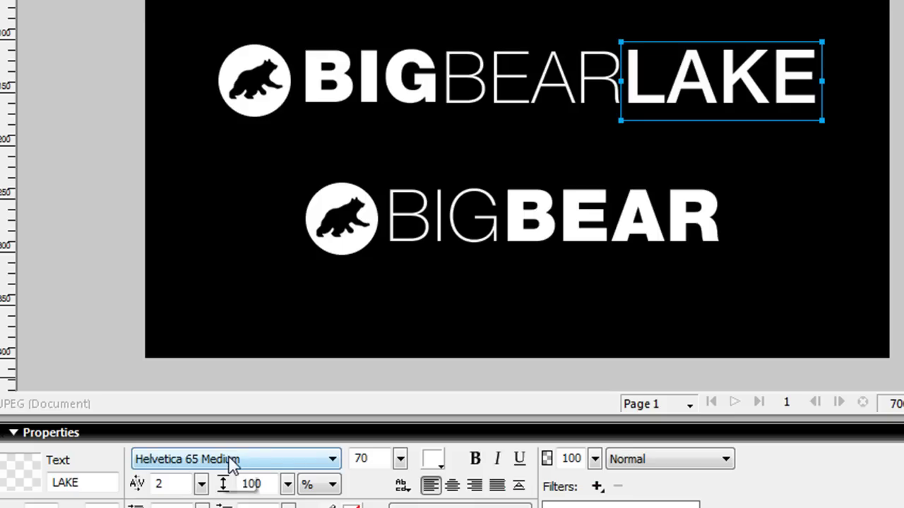
pyautogui.click(742, 150)
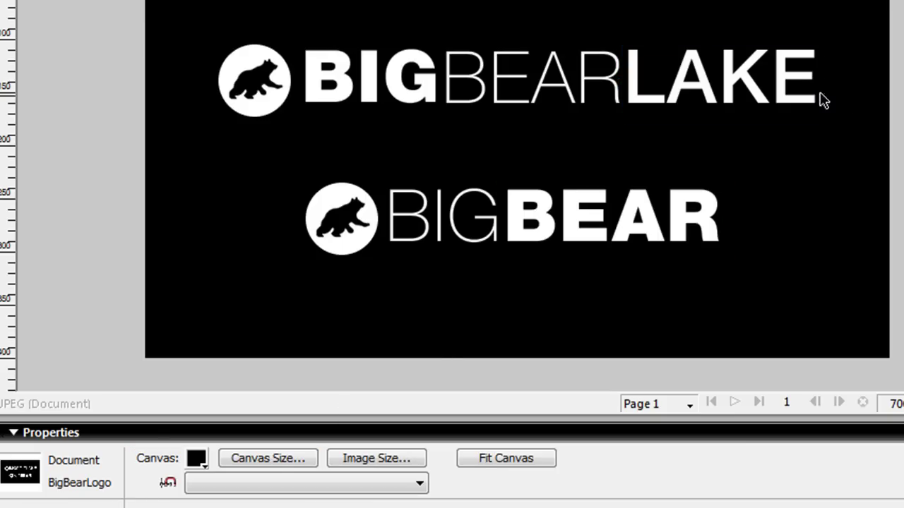
# Step: Select the whole BIGBEARLAKE logo with its emblem, then bring up the Untitled-2.png web page design and preview it in the browser
pyautogui.moveTo(146, 54); pyautogui.dragTo(826, 127)
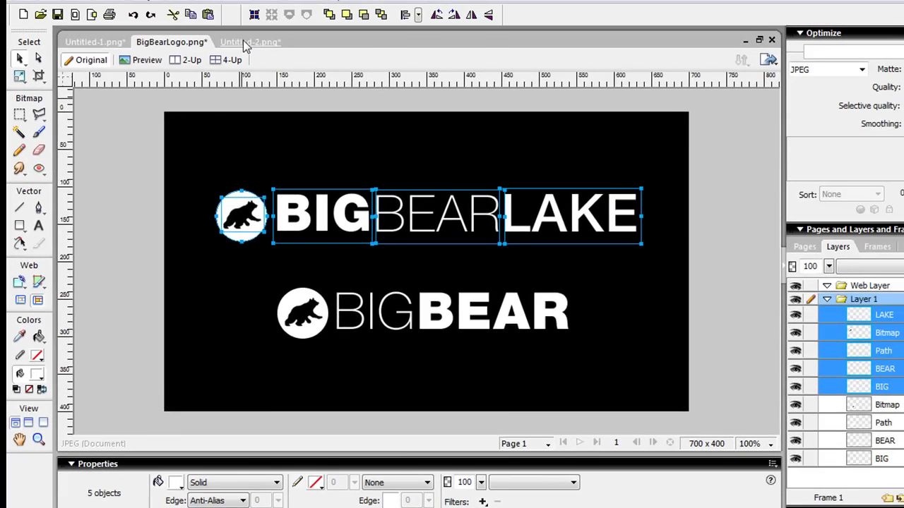
pyautogui.click(248, 42)
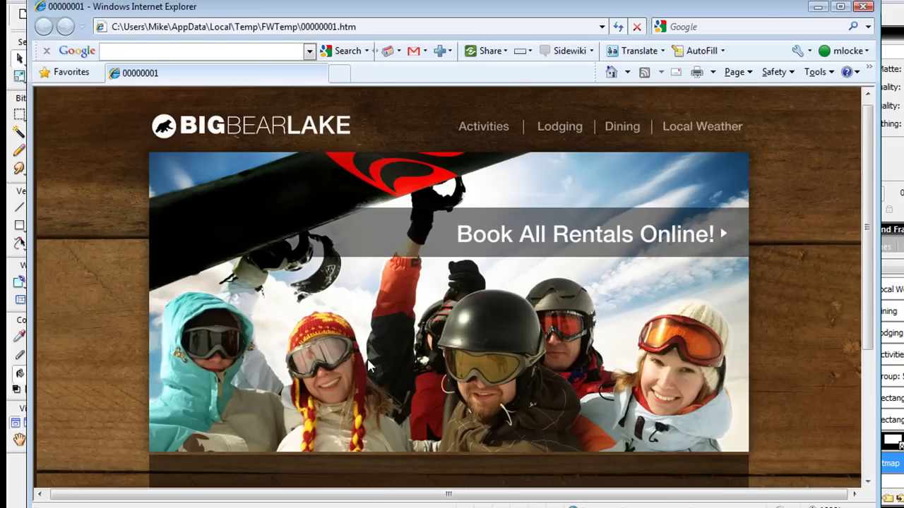
pyautogui.moveTo(402, 9); pyautogui.dragTo(408, 7)
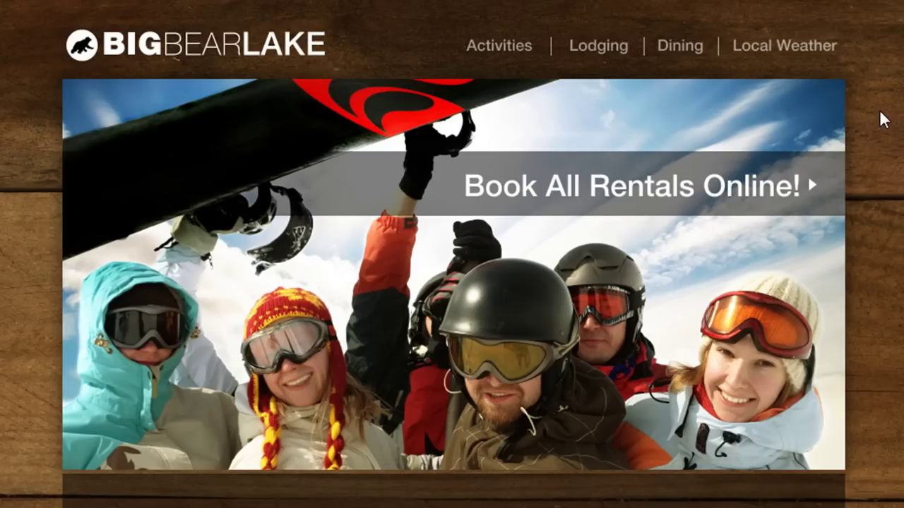
# Step: Compare the original Big Bear Lake .NET website with the redesigned page preview, finishing on the redesign
pyautogui.hotkey('alt', 'Tab')
pyautogui.press('Tab')
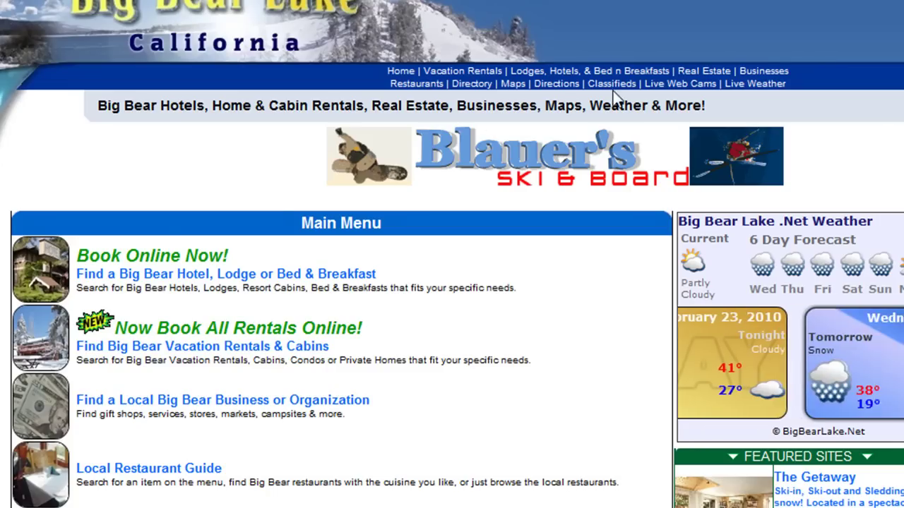
pyautogui.hotkey('alt', 'Tab')
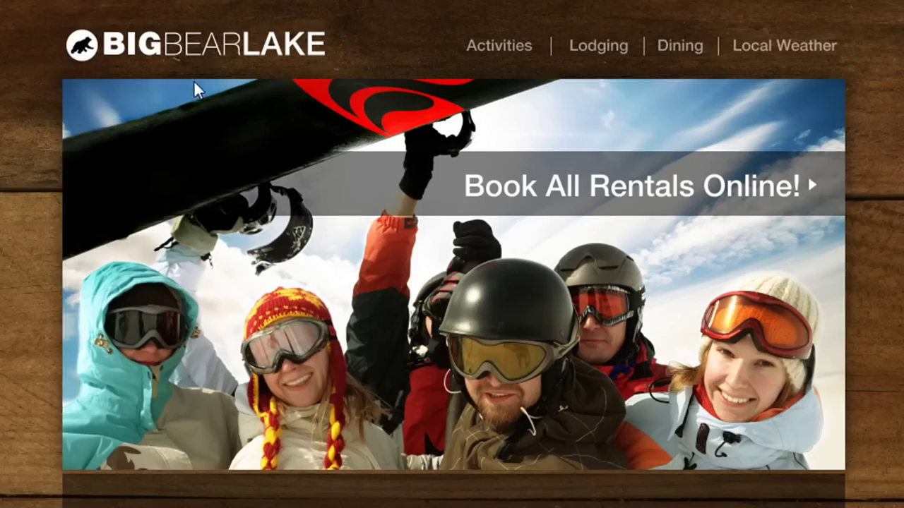